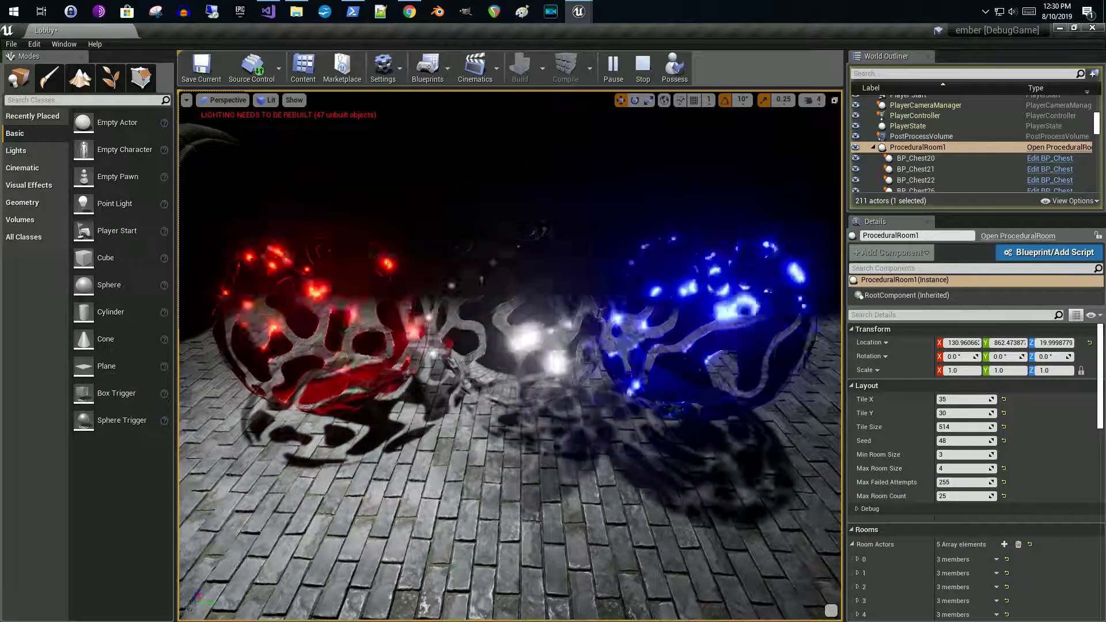
Float the M_Cutoff material editor window over the level editor
left_click_drag(681, 619, 568, 96)
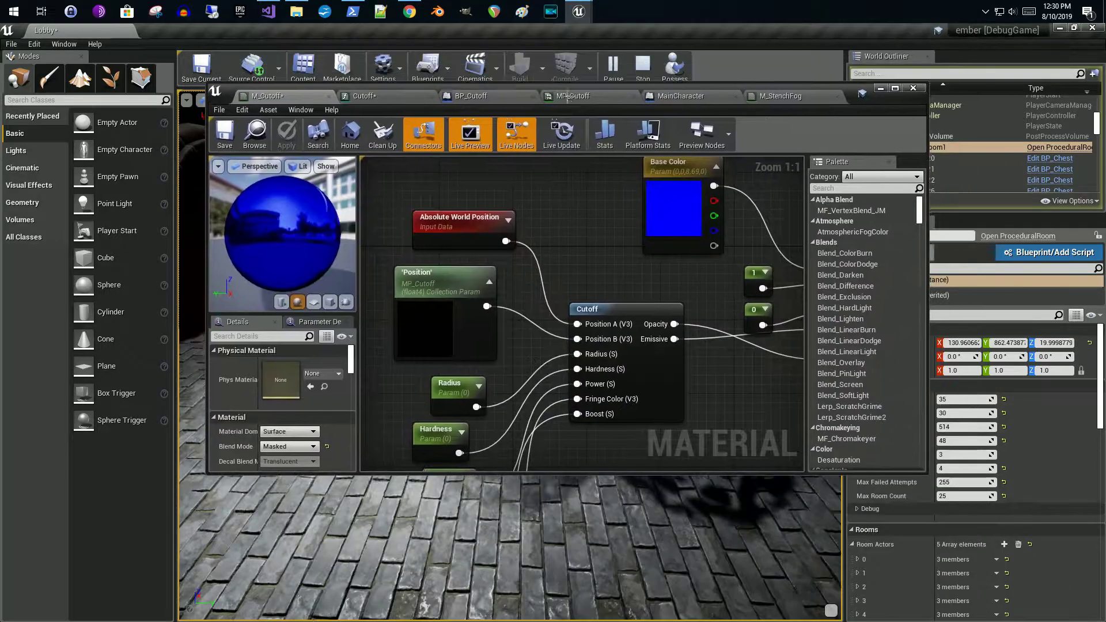
Maximize the material editor on the Cutoff function graph and adjust the zoom
left_click(895, 88)
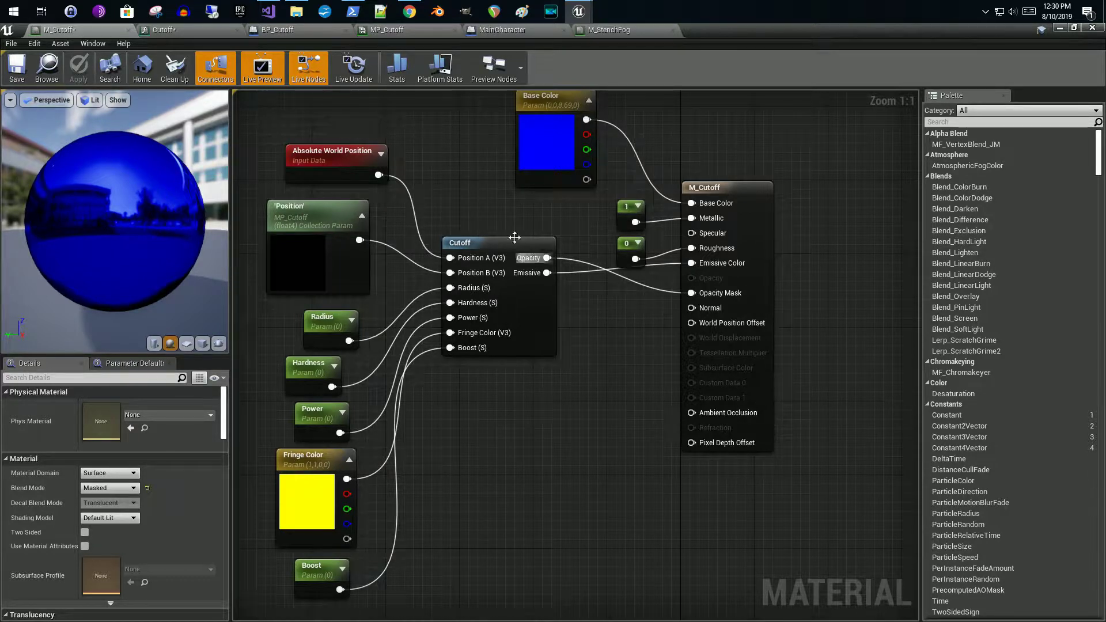
left_click(221, 32)
right_click_drag(375, 178, 405, 180)
scroll(465, 209, "down", 5)
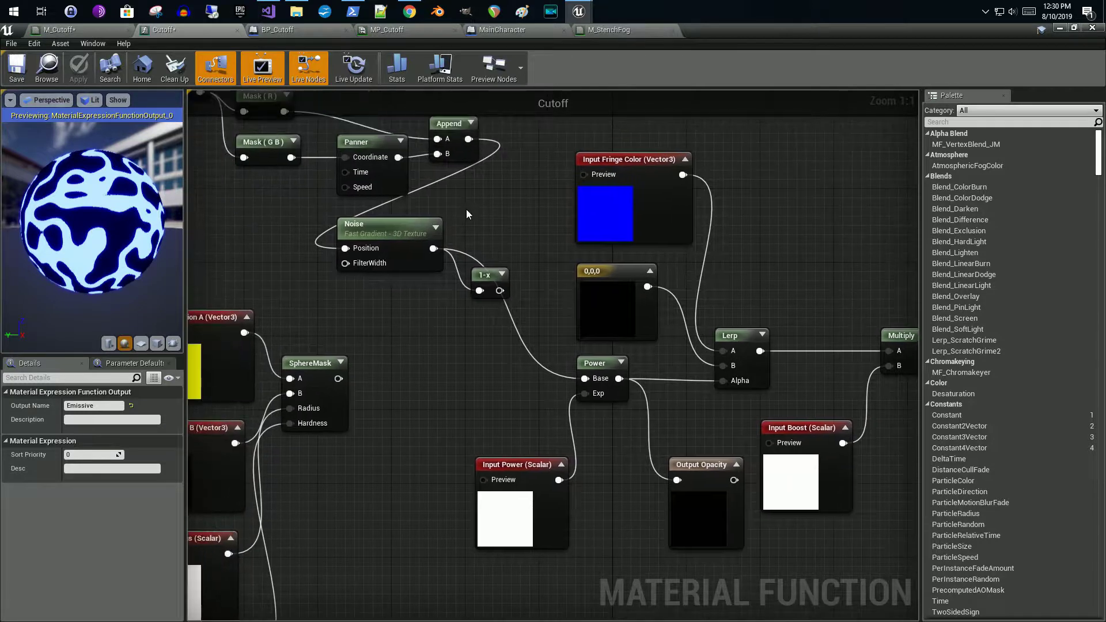
scroll(499, 306, "up", 4)
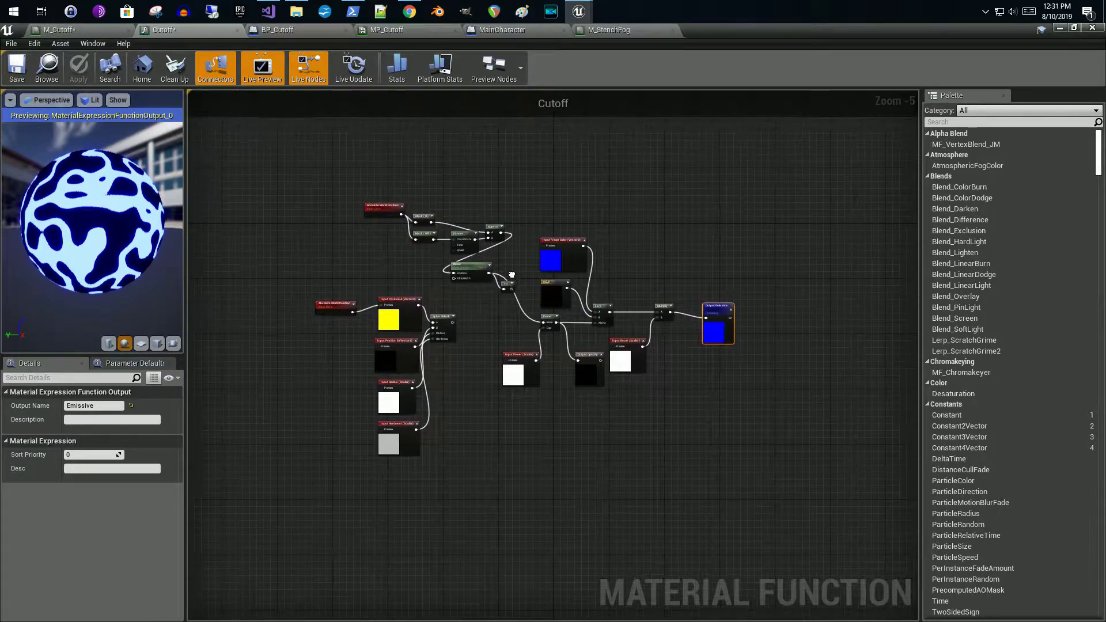
scroll(521, 307, "up", 1)
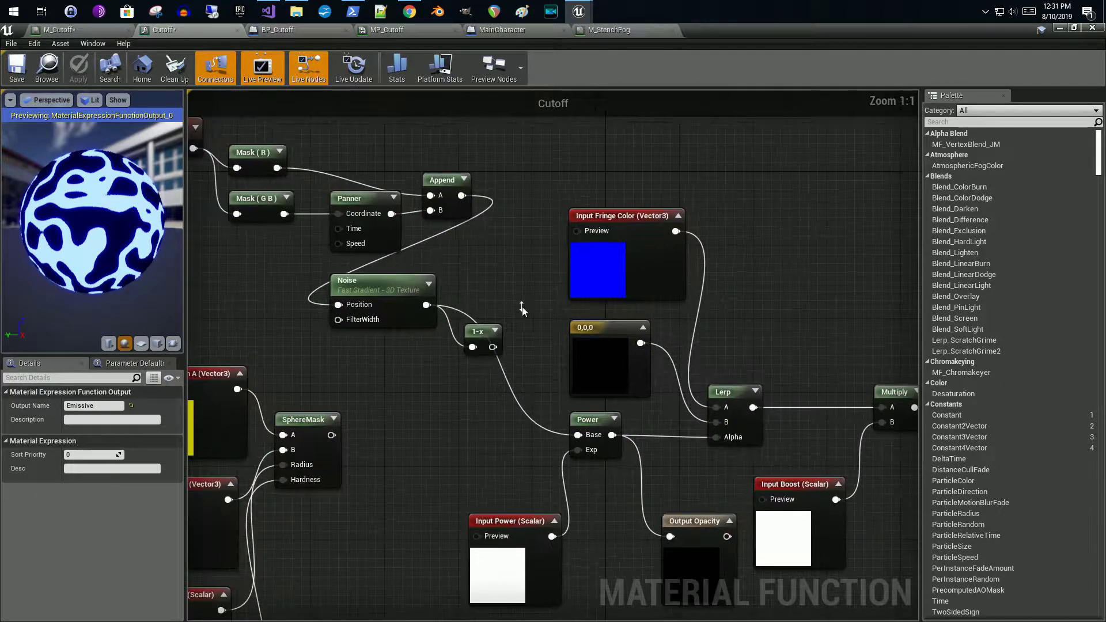
Pan across SphereMask, Multiply, Output Emissive, Noise, Panner and Absolute World Position nodes
right_click_drag(515, 293, 751, 82)
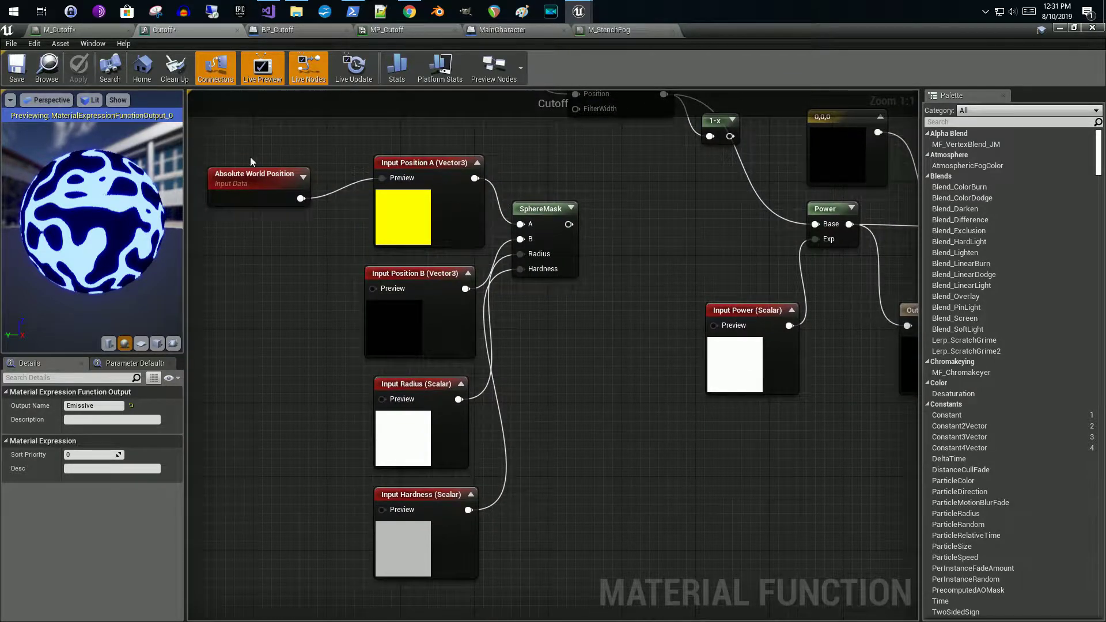
right_click_drag(561, 324, 331, 452)
right_click_drag(498, 420, 304, 401)
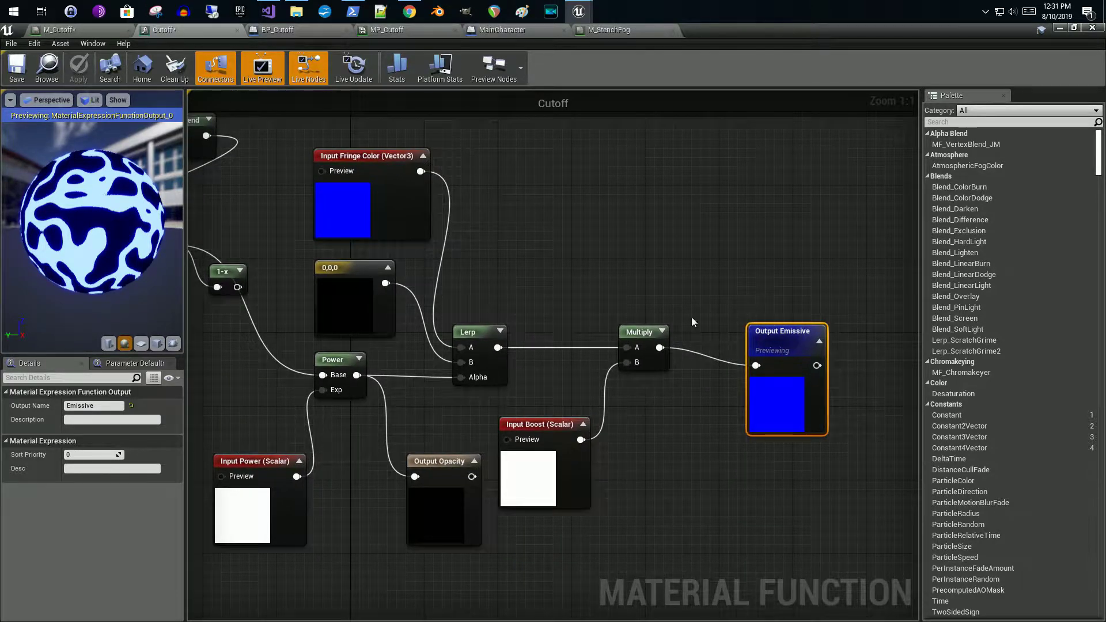
right_click_drag(492, 310, 584, 339)
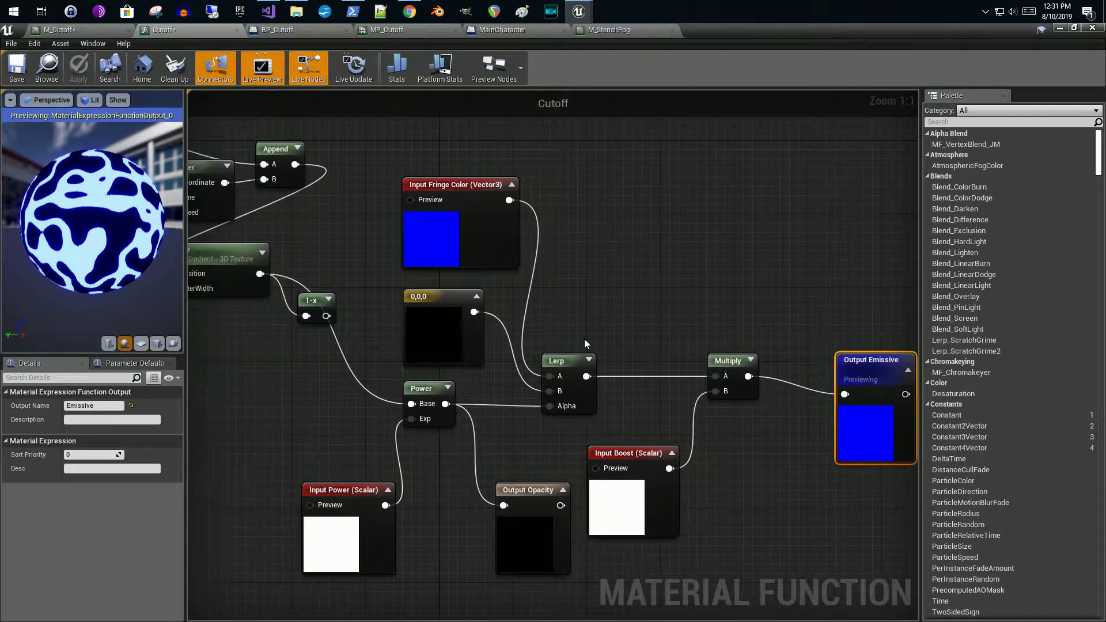
right_click_drag(497, 322, 697, 387)
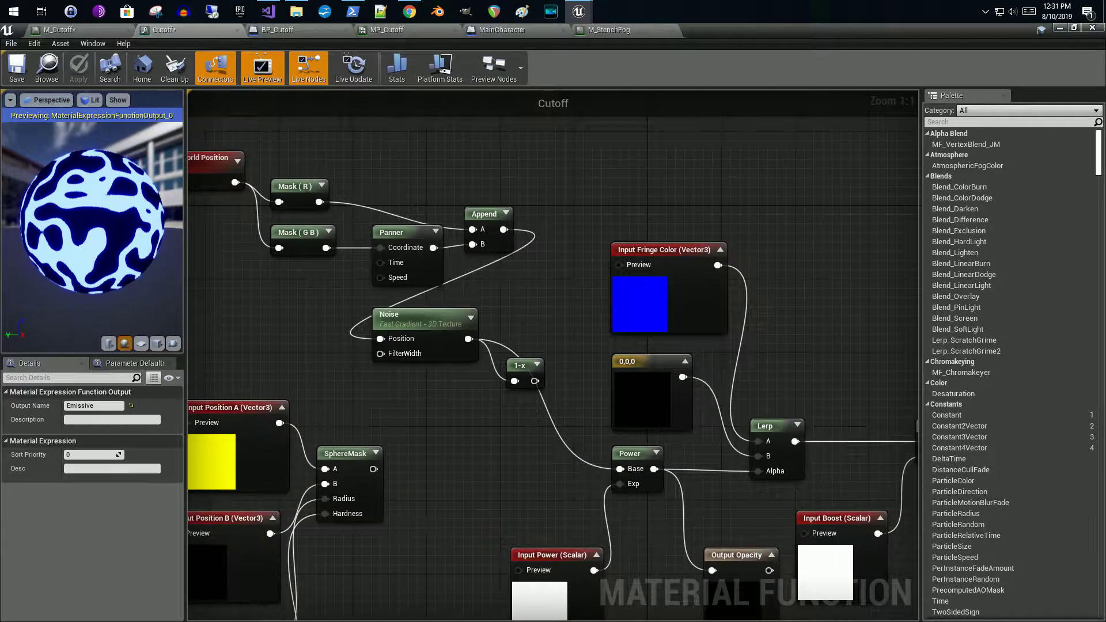
right_click_drag(544, 314, 632, 324)
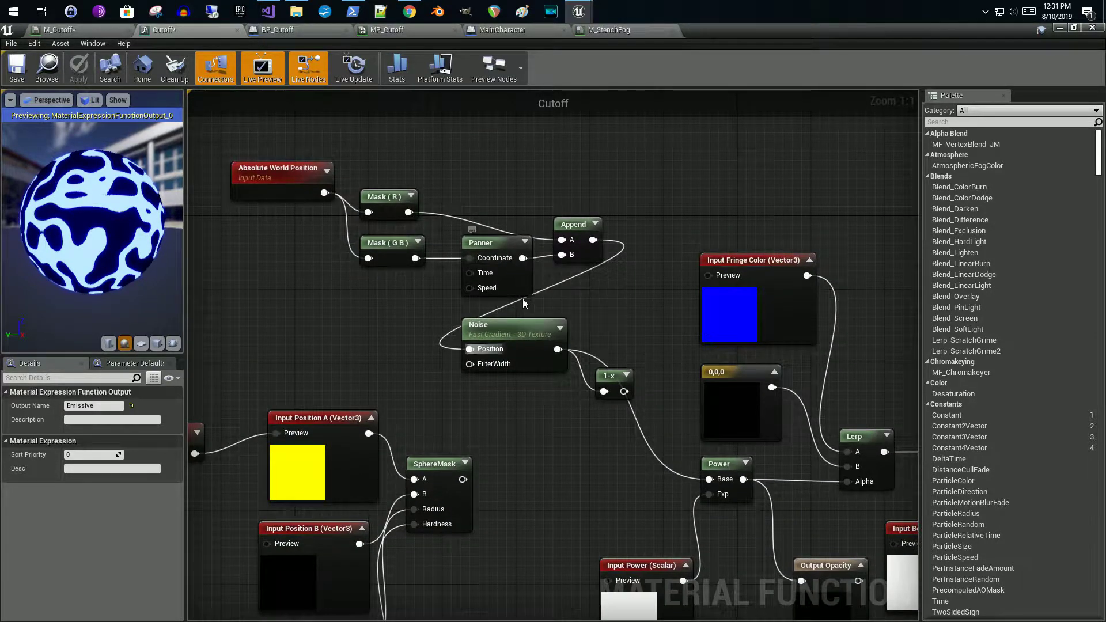
Move the Absolute World Position, Masks, Panner and Append nodes down and left
left_click(496, 325)
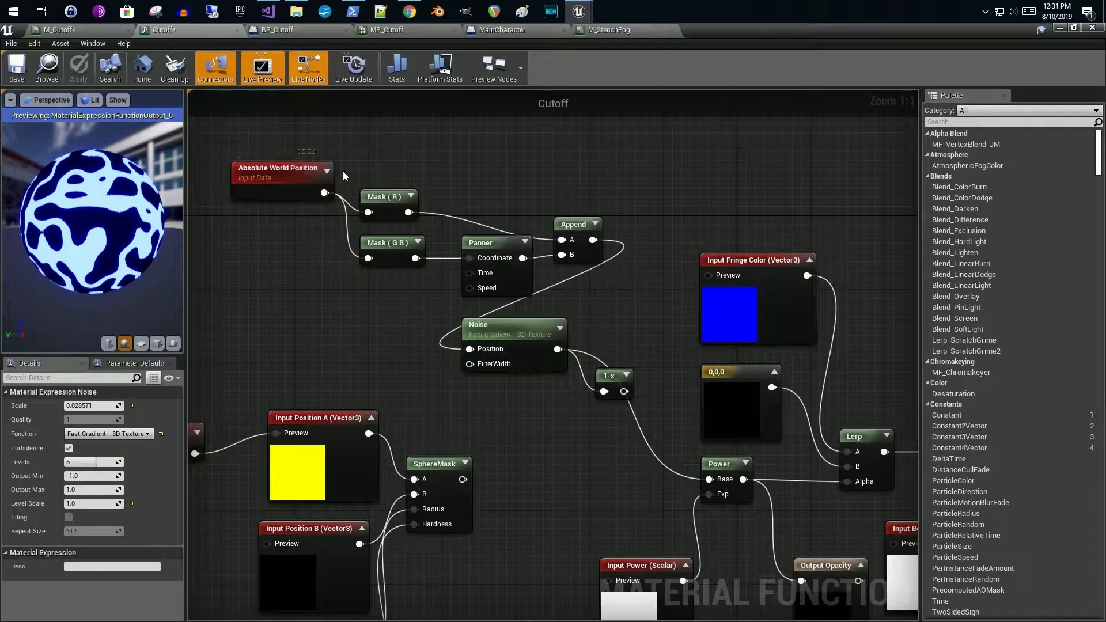
left_click_drag(225, 152, 586, 278)
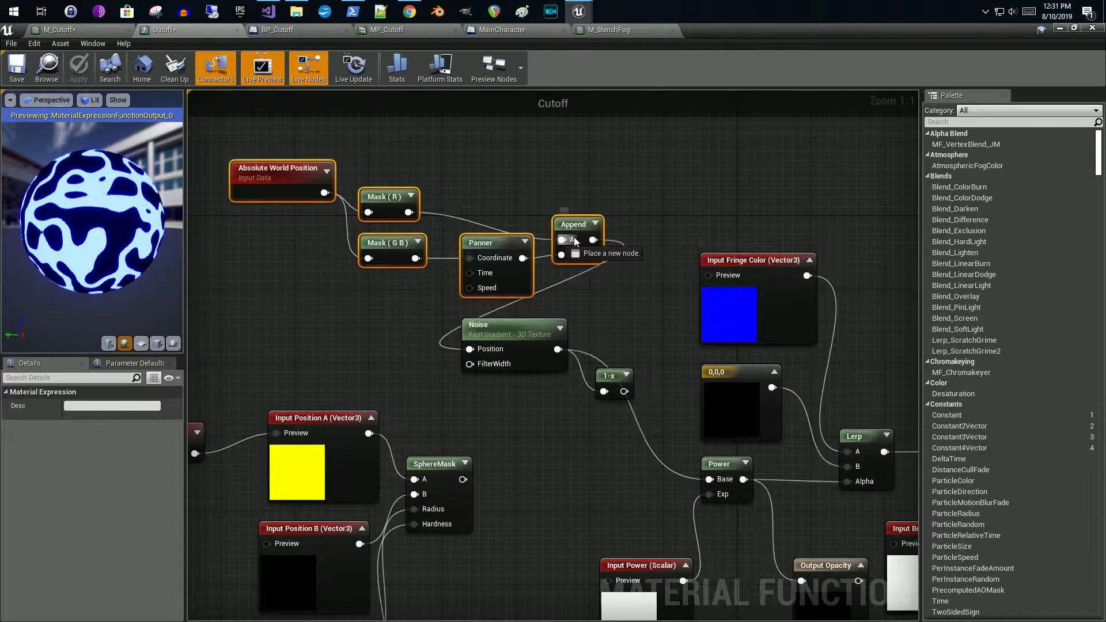
left_click_drag(579, 225, 385, 289)
right_click_drag(523, 280, 683, 275)
right_click(683, 275)
left_click(659, 278)
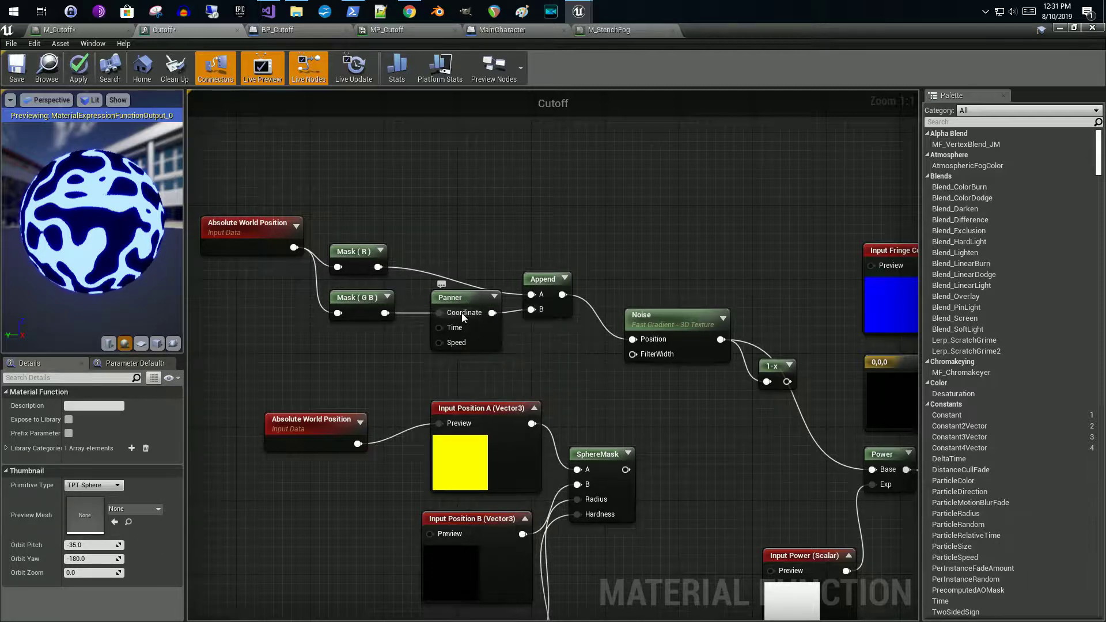
Preview the Noise node's black-and-white pattern on the preview sphere
right_click_drag(581, 331, 497, 279)
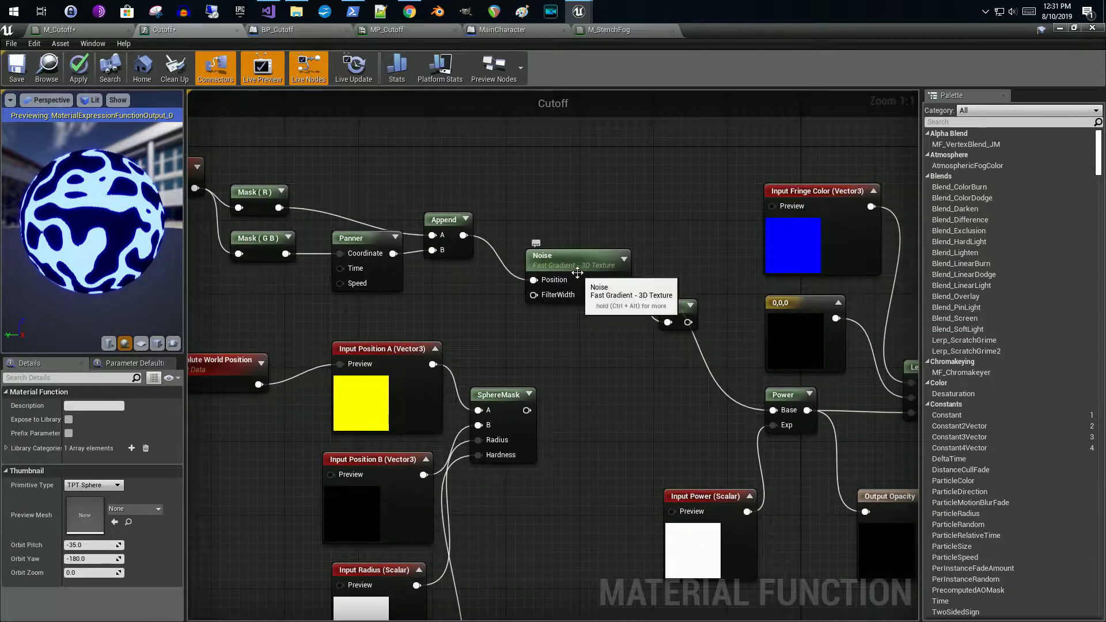
right_click_drag(577, 272, 499, 272)
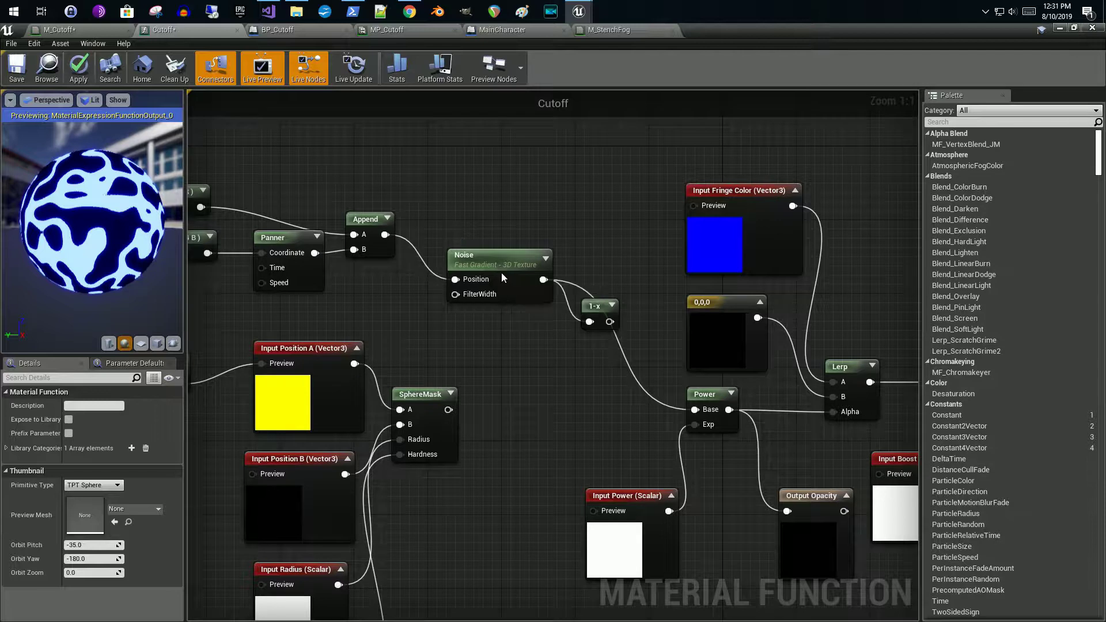
right_click(501, 272)
left_click(508, 278)
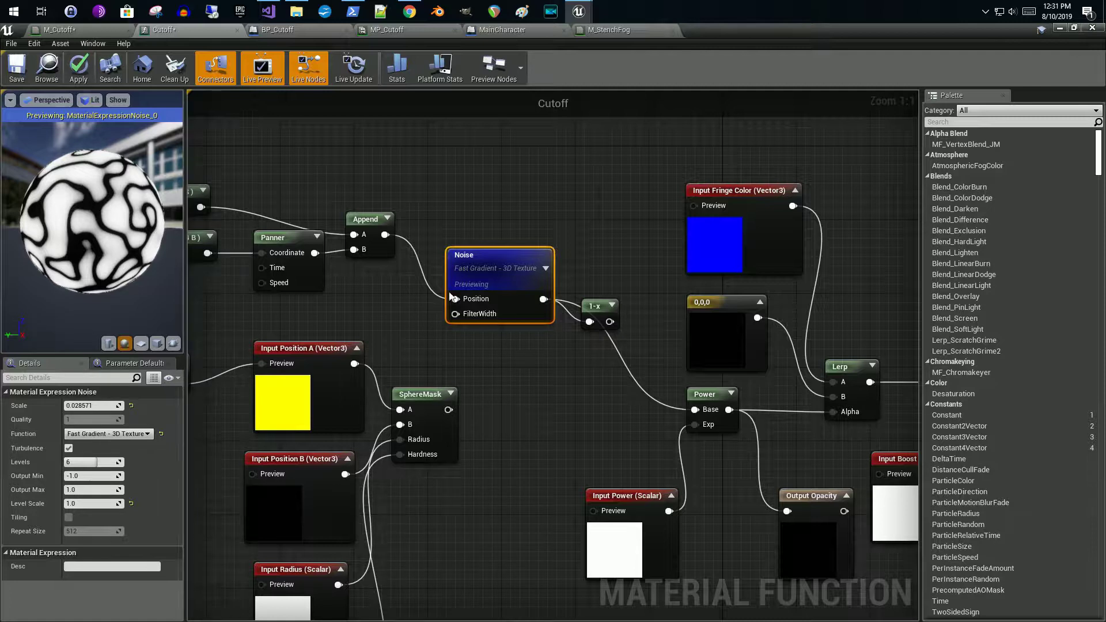
Stop previewing the Noise node and pan toward the output nodes
right_click(481, 280)
left_click(490, 285)
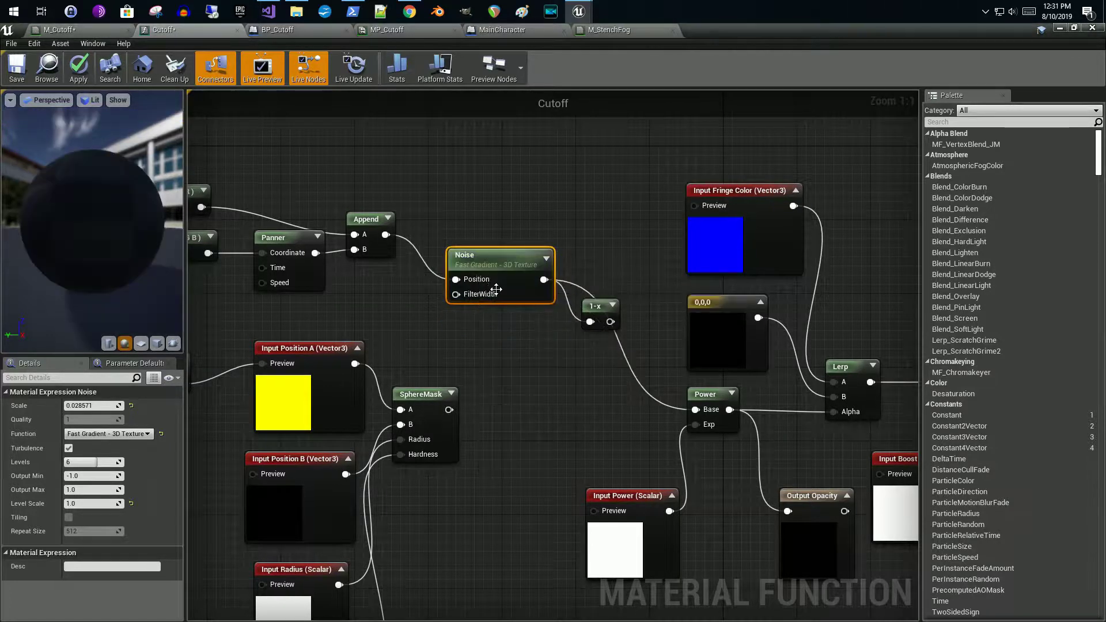
right_click_drag(514, 318, 440, 297)
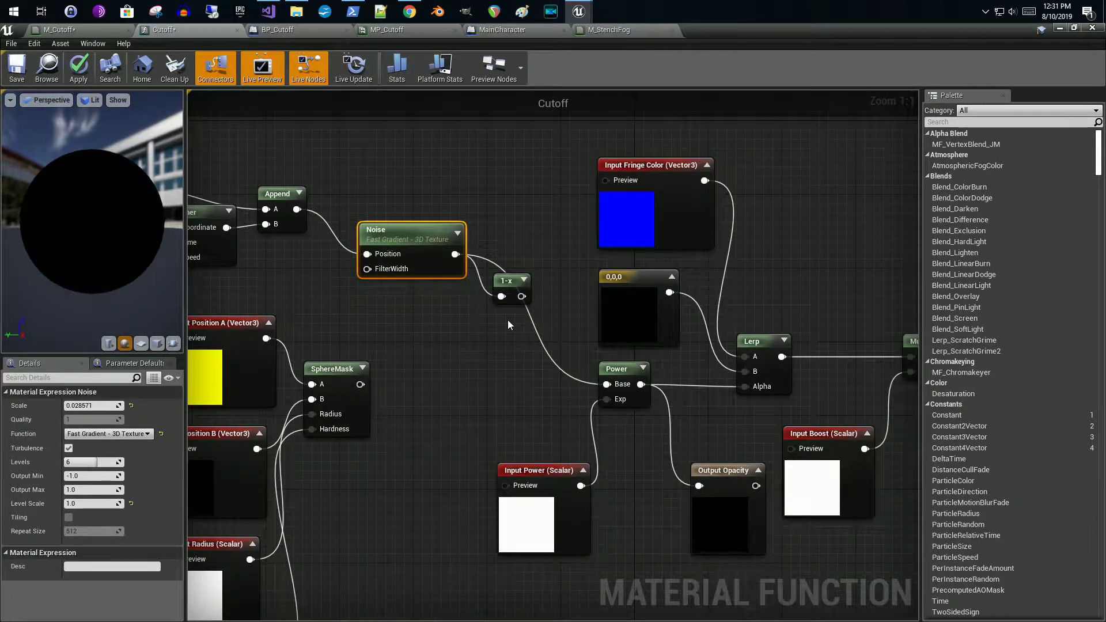
right_click_drag(613, 394, 477, 373)
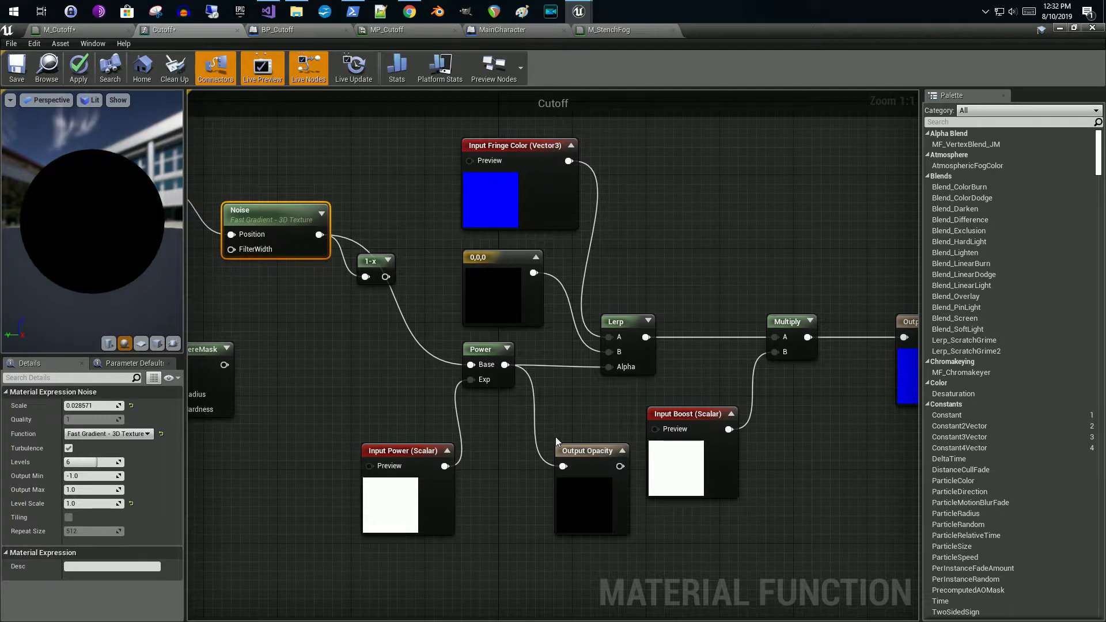
Recentre the graph, review the 1-x and Input Power nodes, and return to M_Cutoff
key("Home")
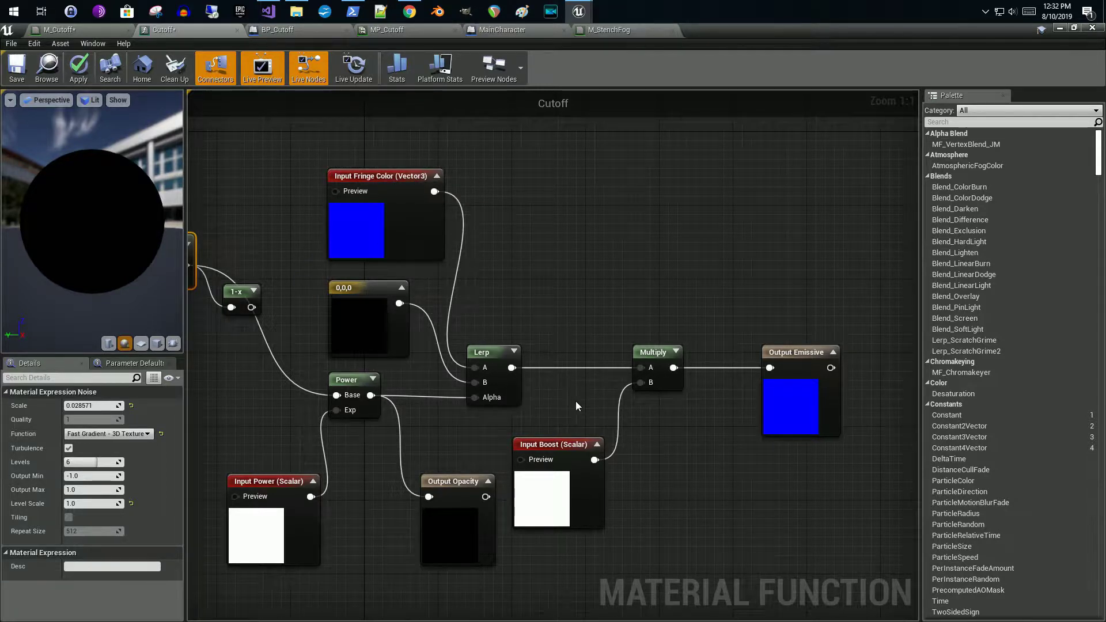
right_click_drag(582, 401, 523, 367)
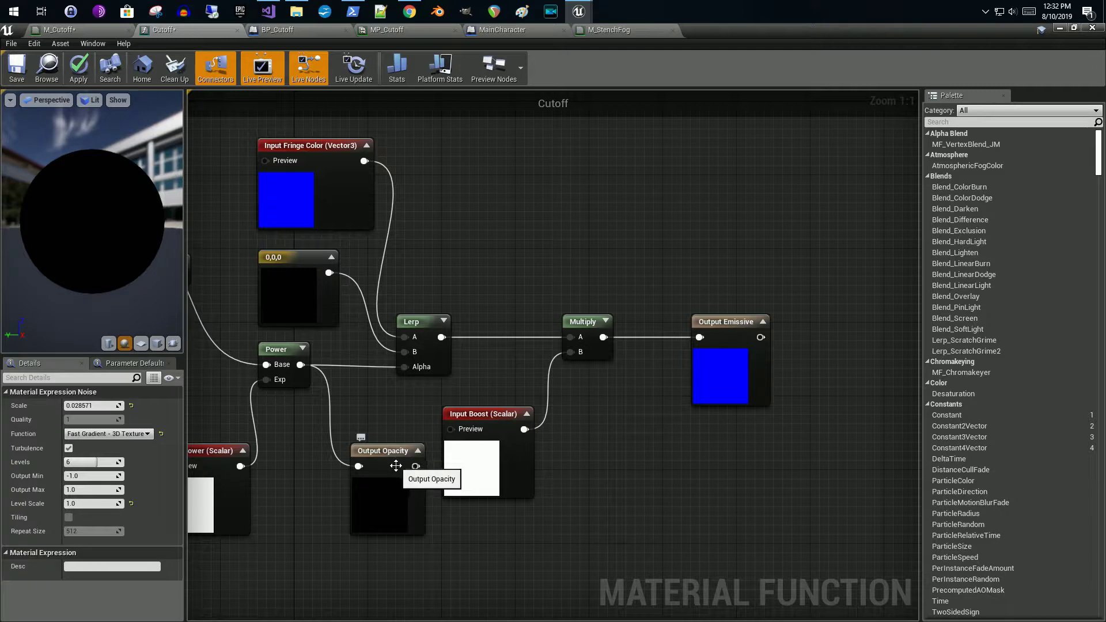
right_click_drag(595, 470, 696, 459)
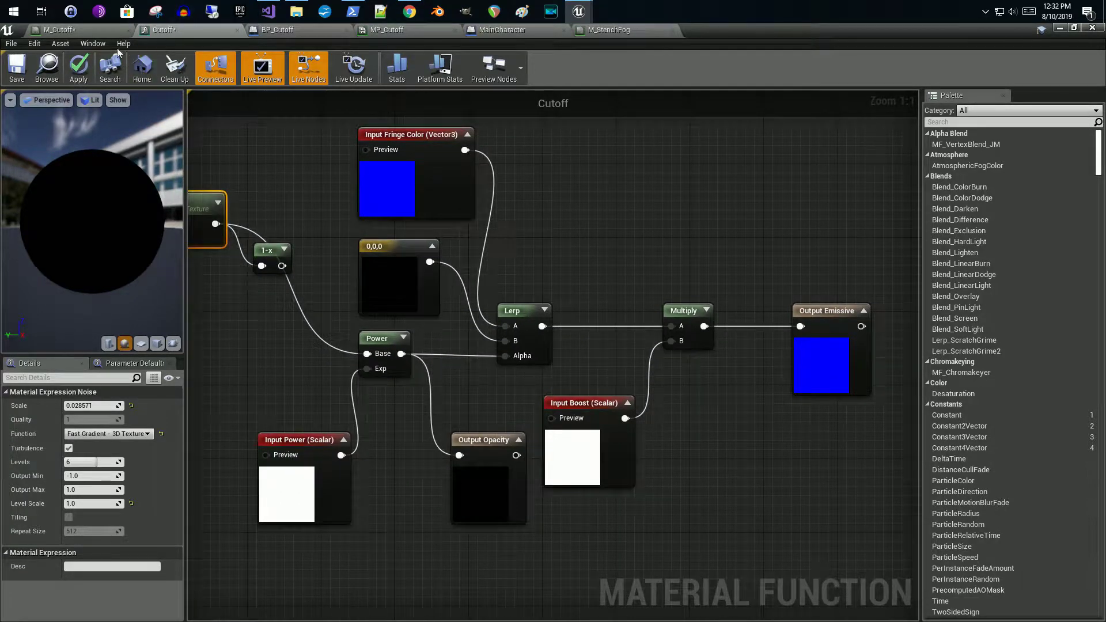
left_click(88, 36)
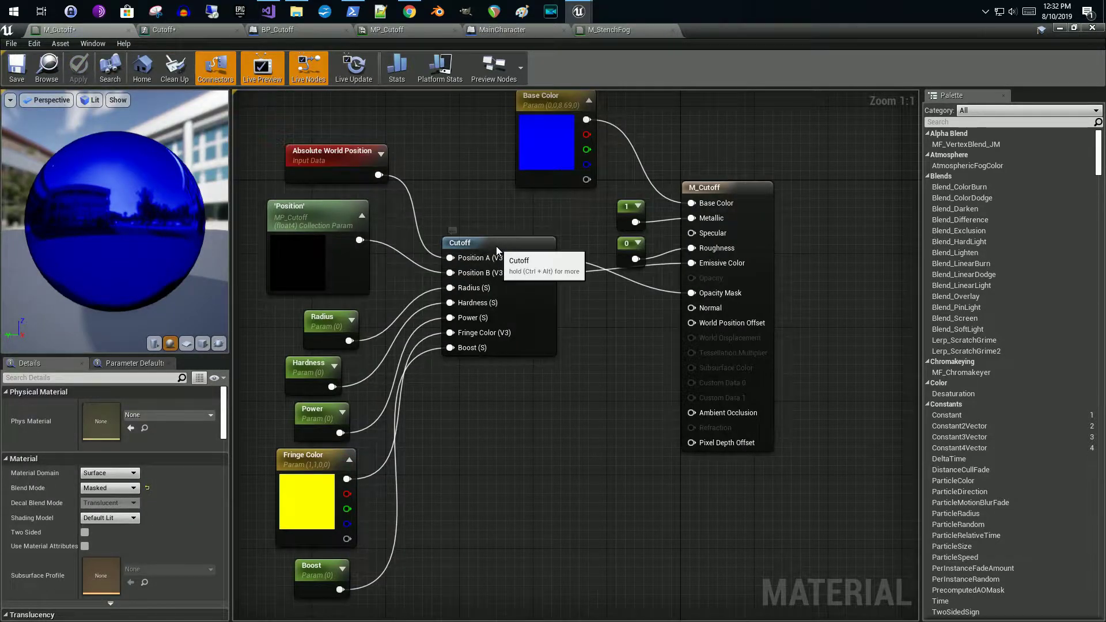
Inspect the Cutoff node and its Radius, Hardness, Power and Fringe Color parameters
left_click(457, 277)
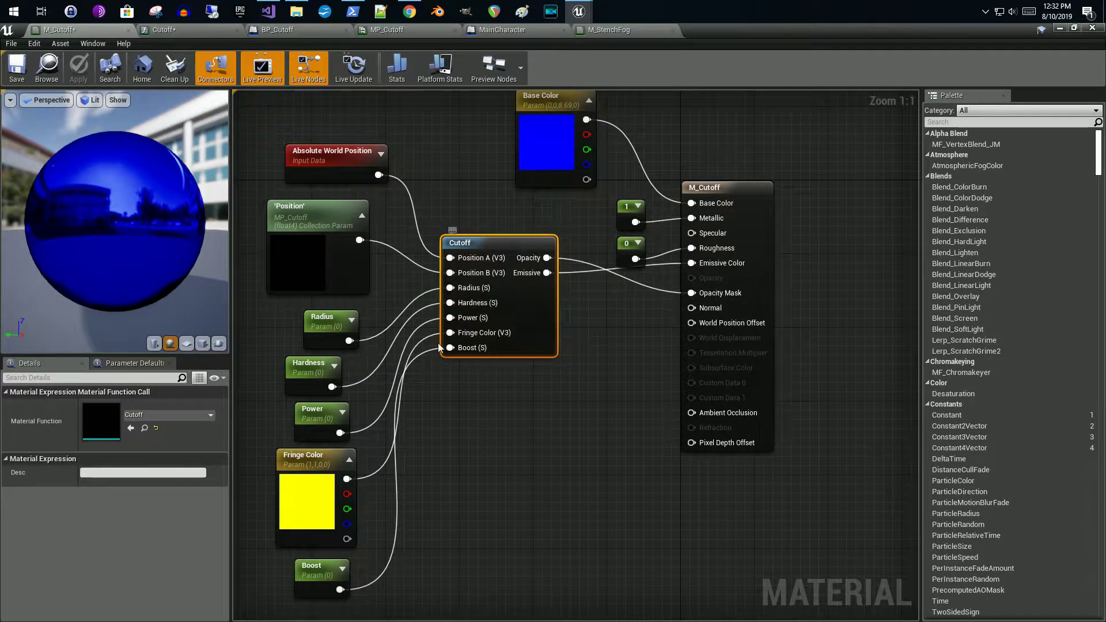
left_click_drag(267, 328, 344, 375)
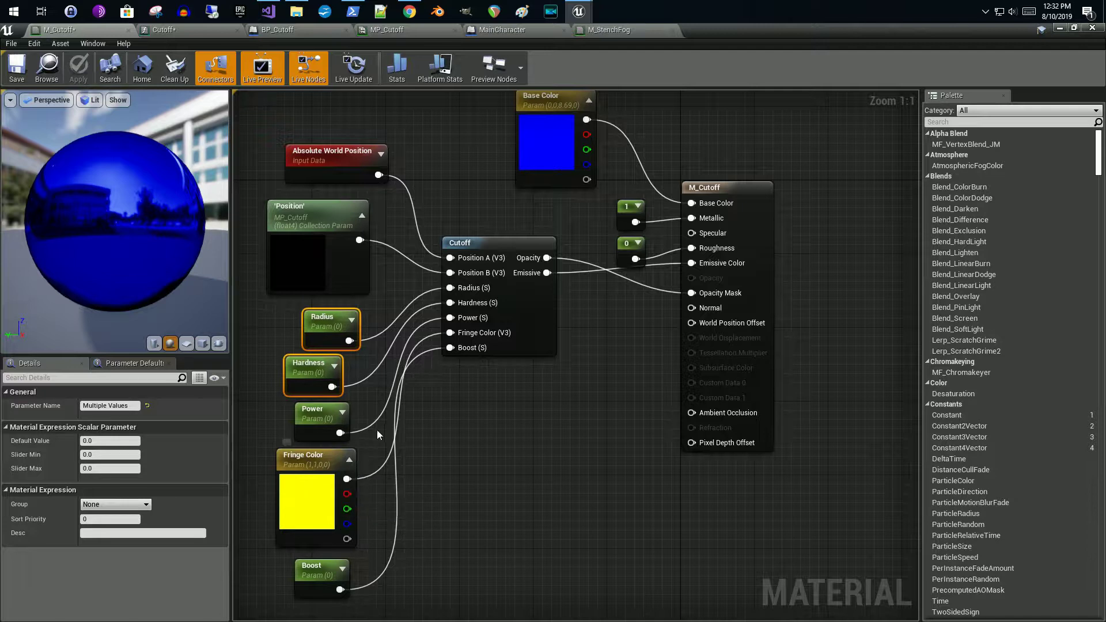
left_click(354, 396)
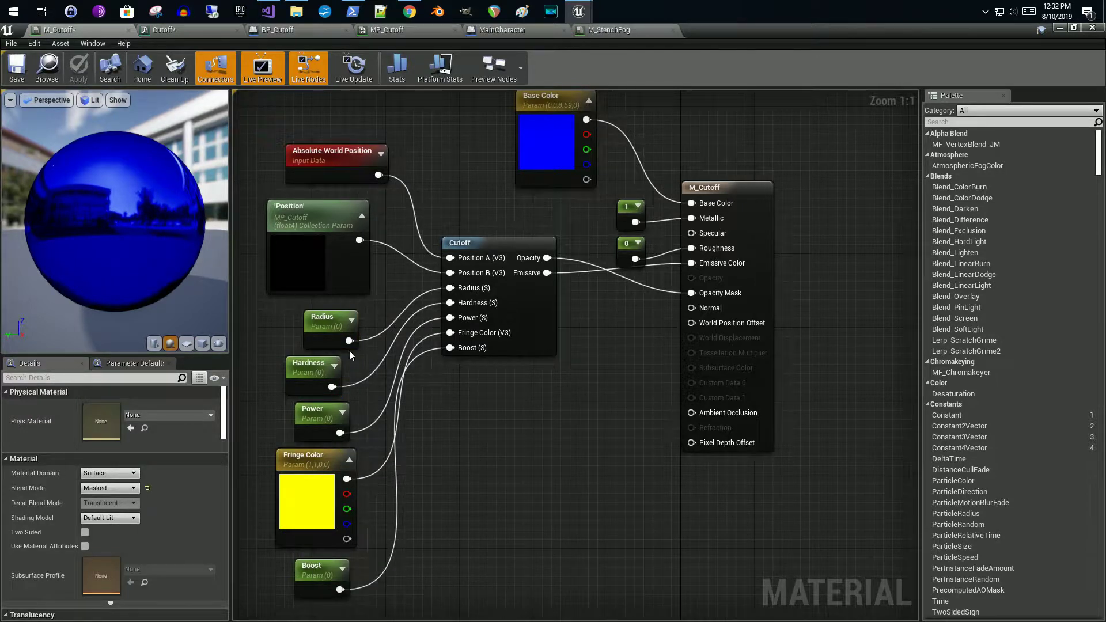
Inspect the 'Position' collection parameter, then shrink the editor to reveal the level
right_click_drag(321, 263, 317, 355)
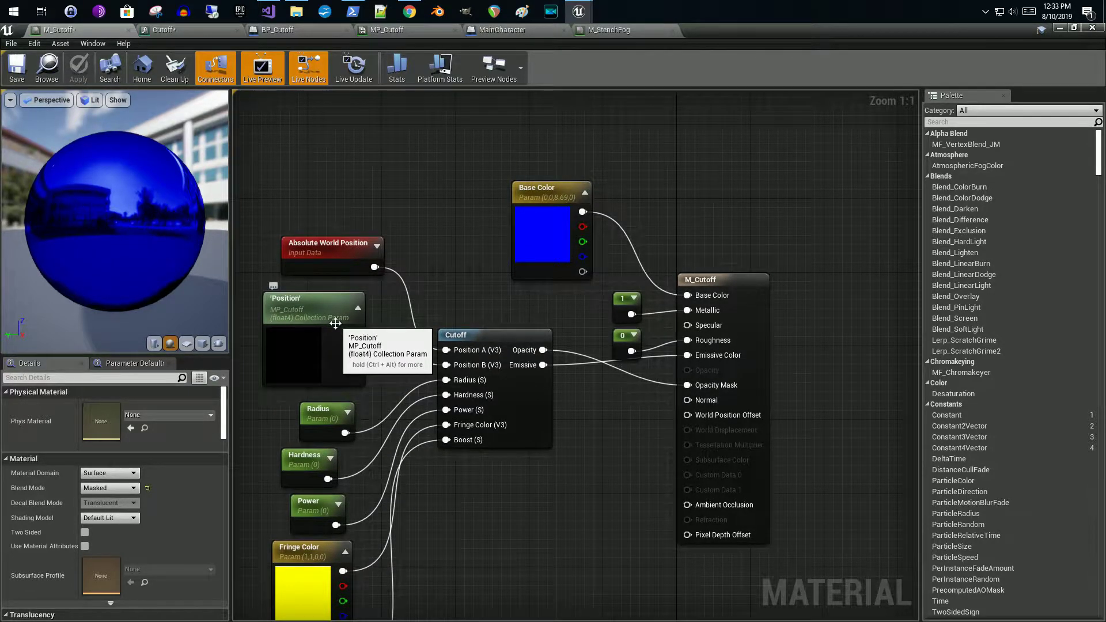
left_click(306, 316)
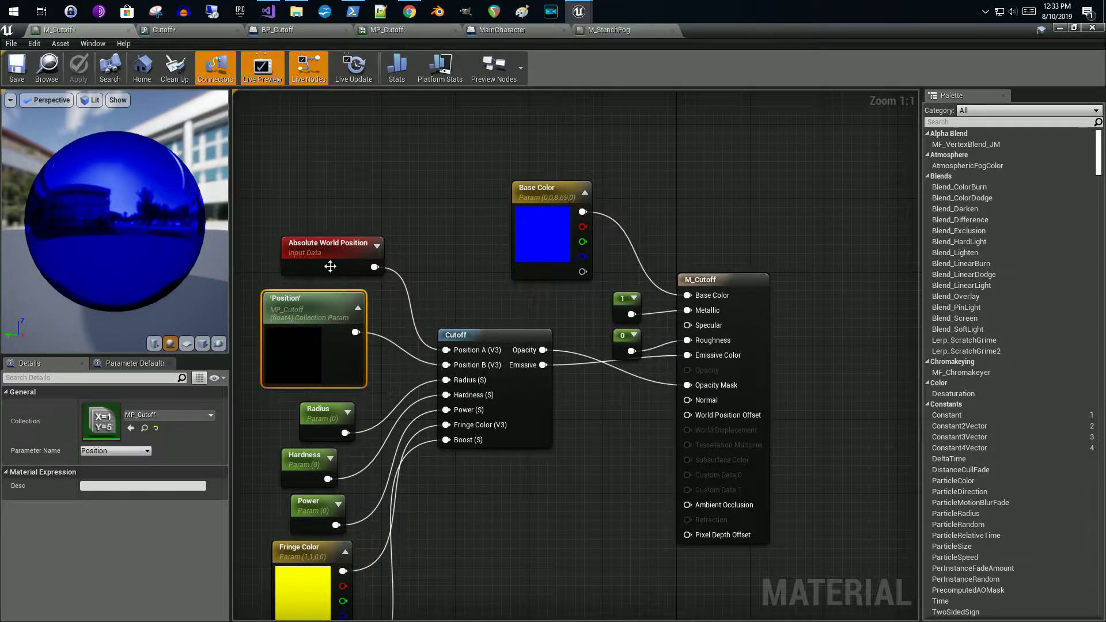
right_click_drag(392, 328, 278, 318)
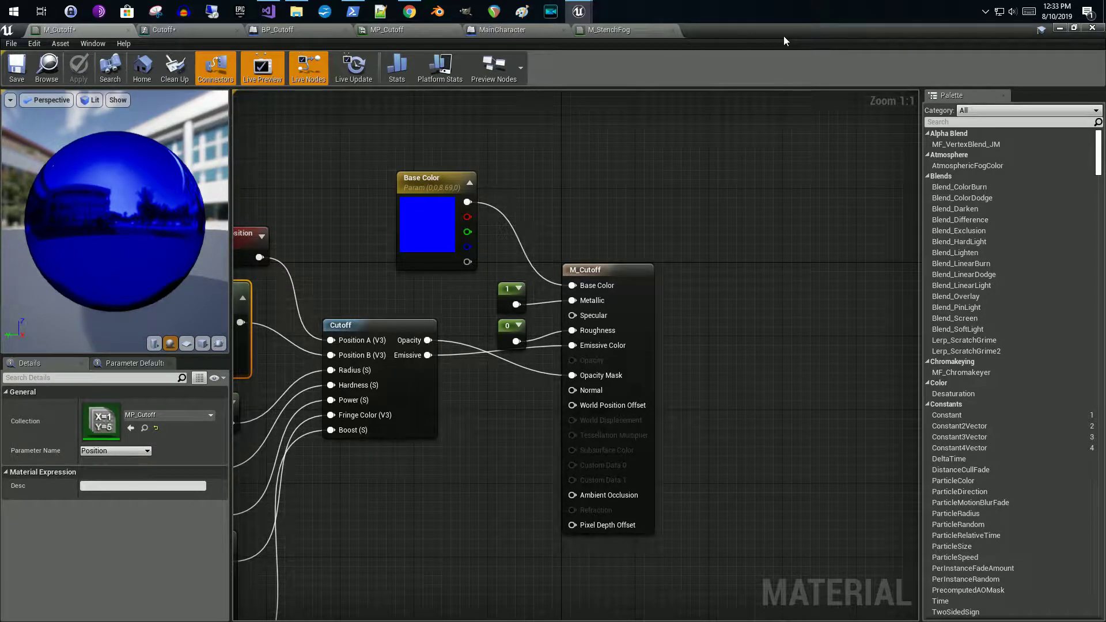
left_click_drag(784, 40, 622, 537)
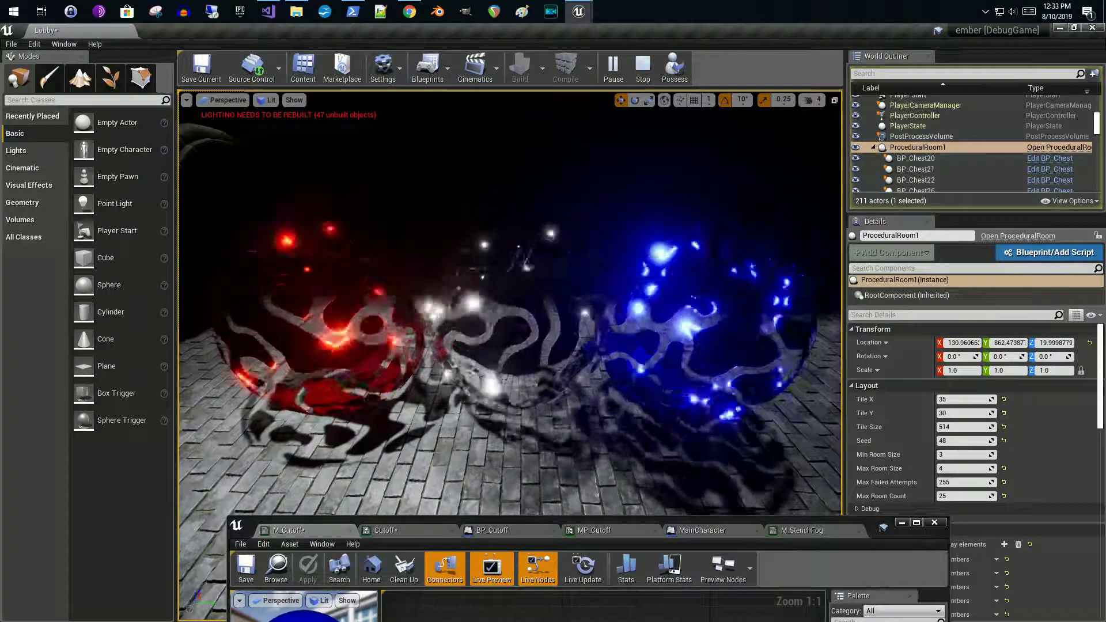
Select the blue sphere BP_Cutoff3 and move the material window out of view
left_click(711, 328)
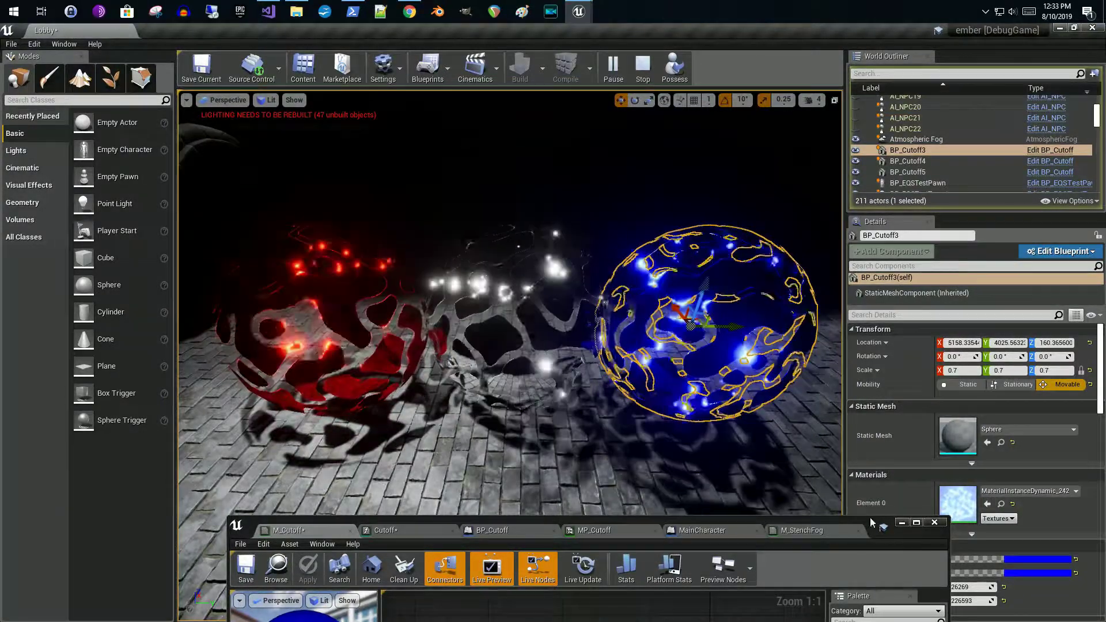
left_click_drag(870, 517, 858, 621)
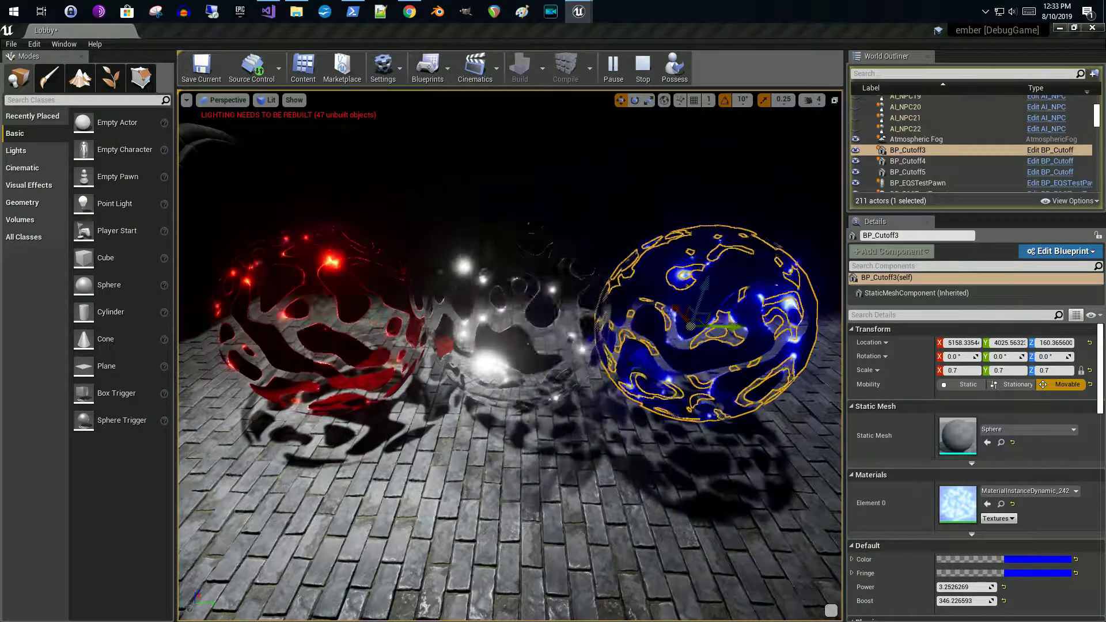
scroll(974, 460, "down", 5)
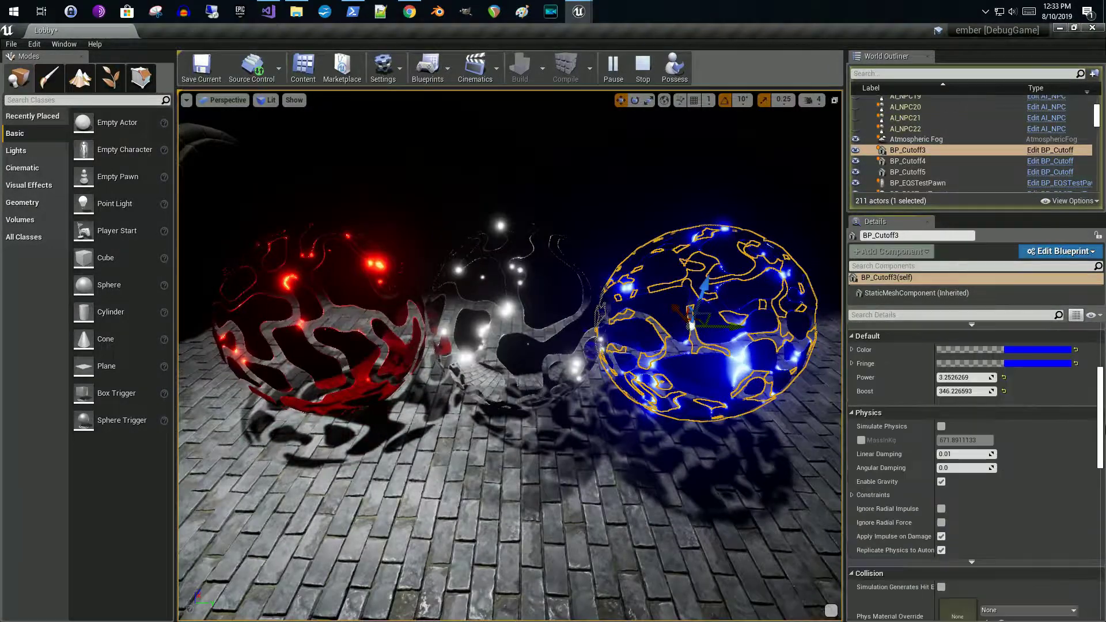
scroll(1102, 423, "up", 3)
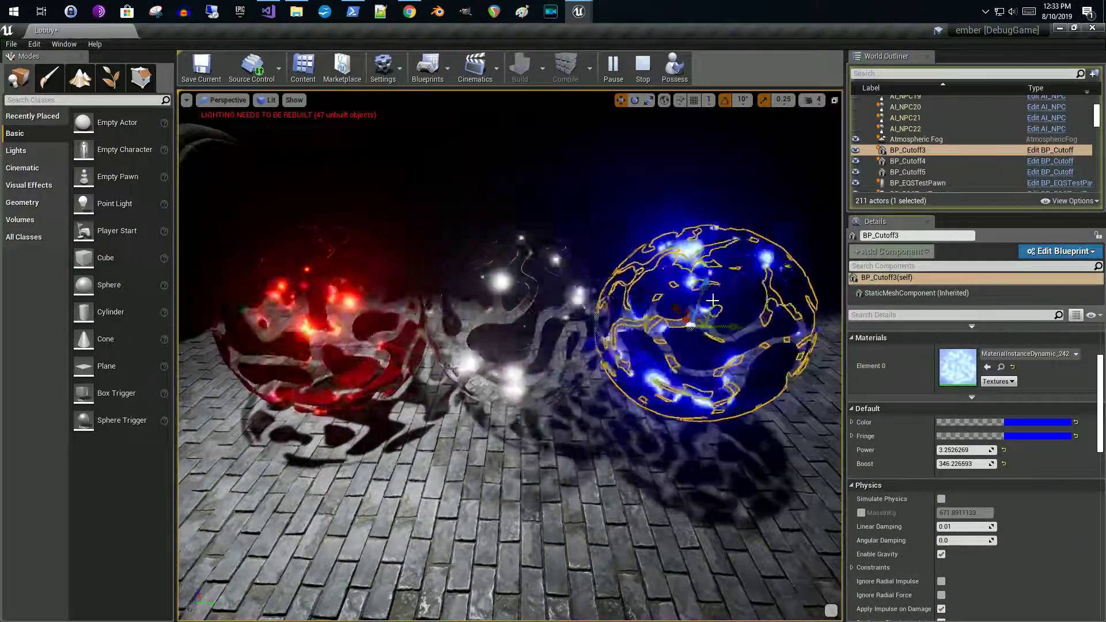
Try a green Fringe colour on BP_Cutoff3 and view the spheres up close
left_click(1040, 437)
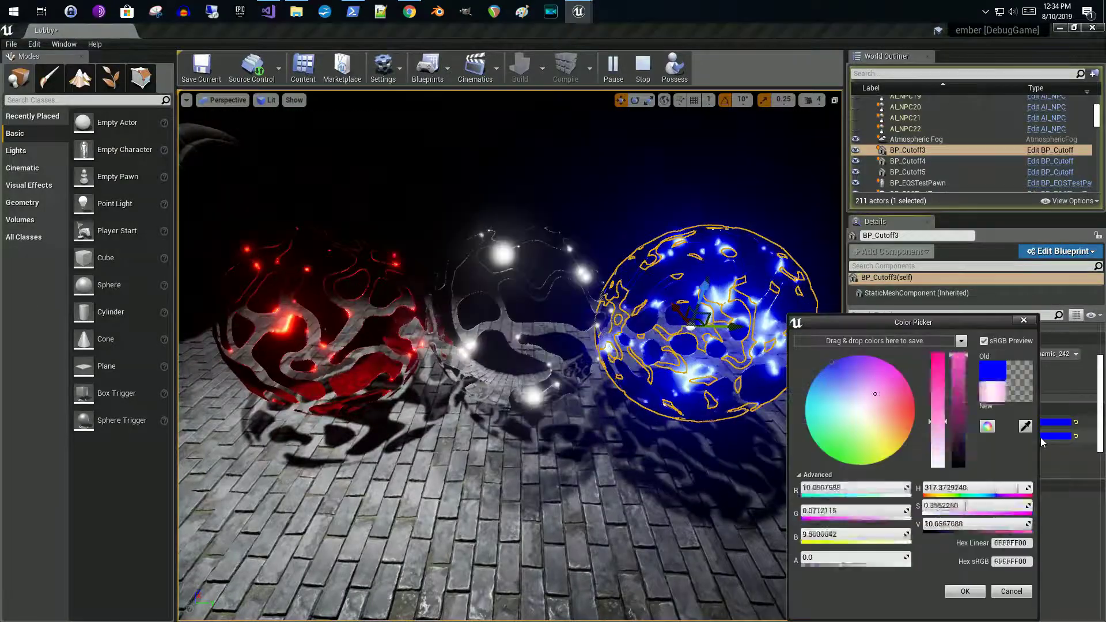
left_click_drag(852, 424, 824, 481)
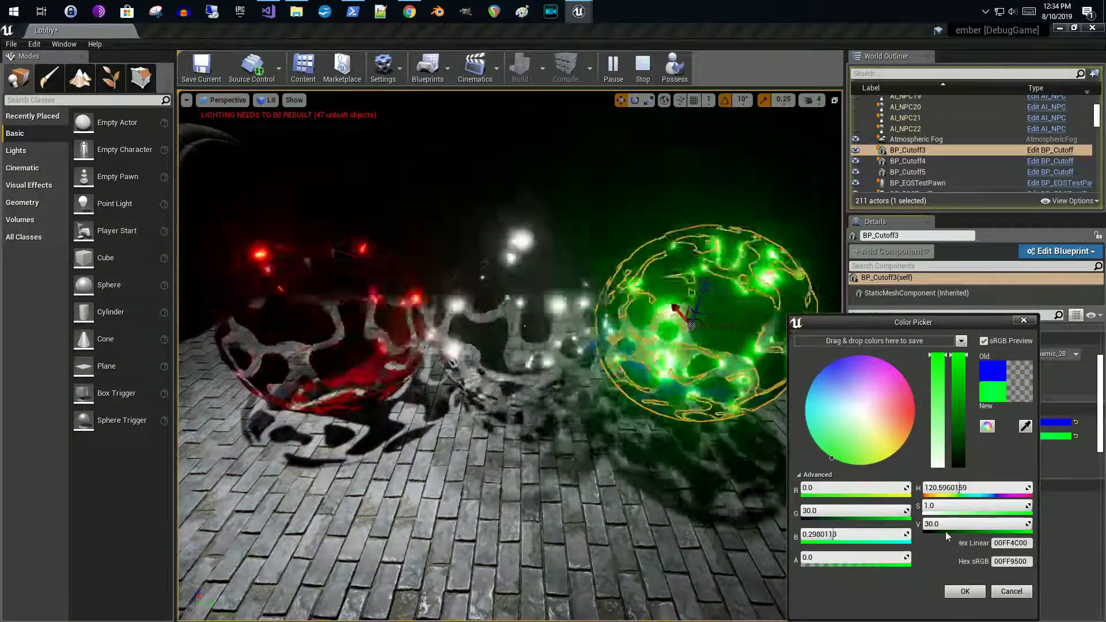
left_click(963, 594)
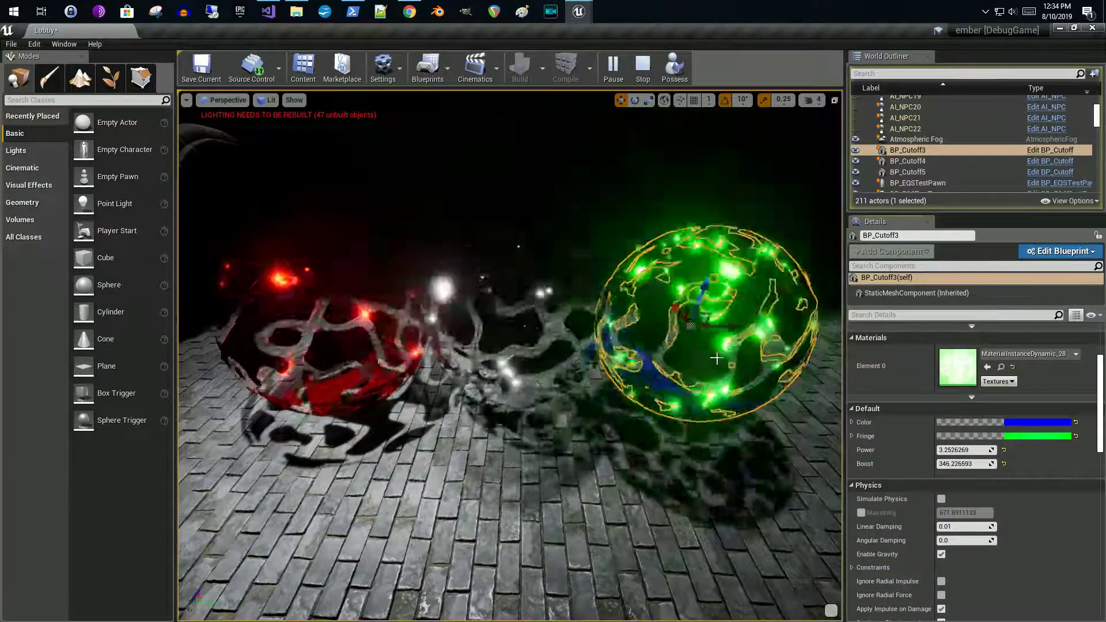
key("f")
left_click_drag(518, 345, 369, 348, "alt")
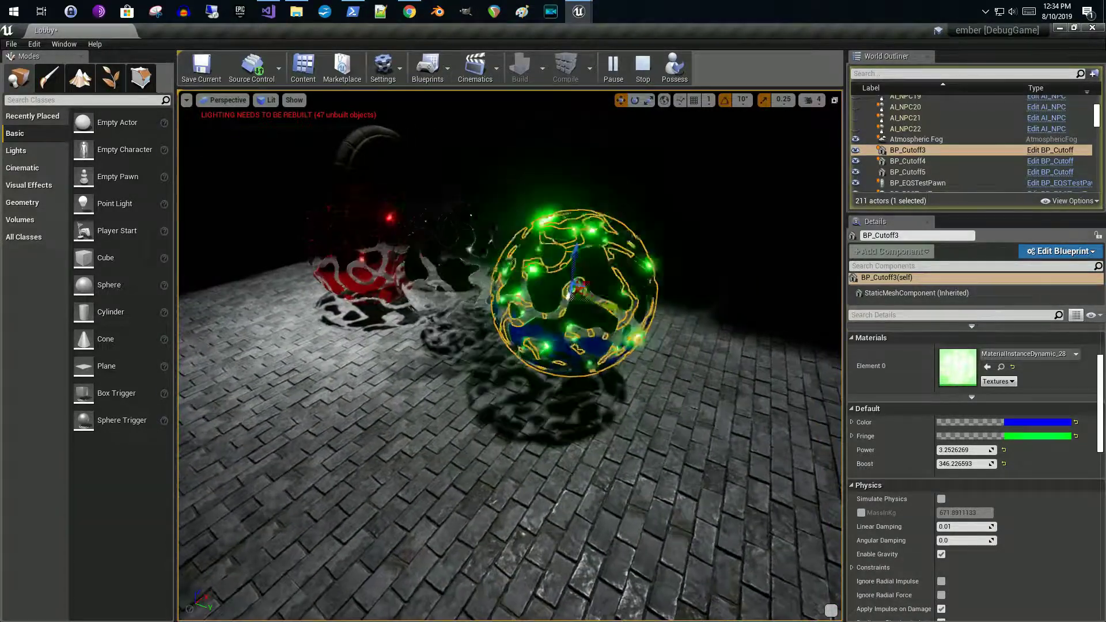
scroll(709, 347, "down", 5)
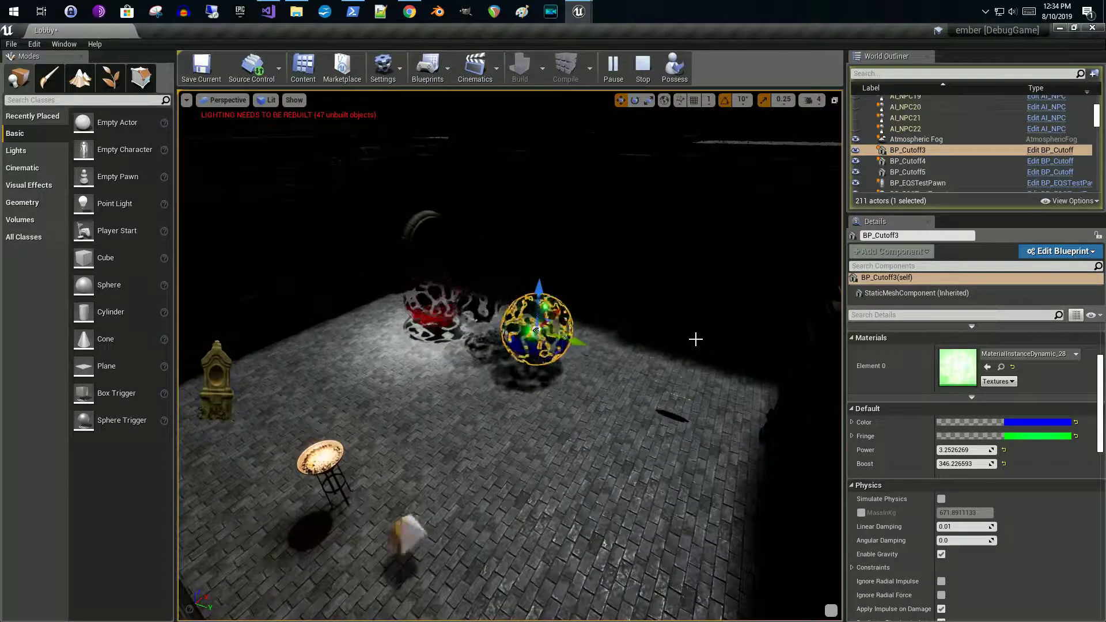
scroll(708, 340, "up", 8)
scroll(714, 343, "down", 5)
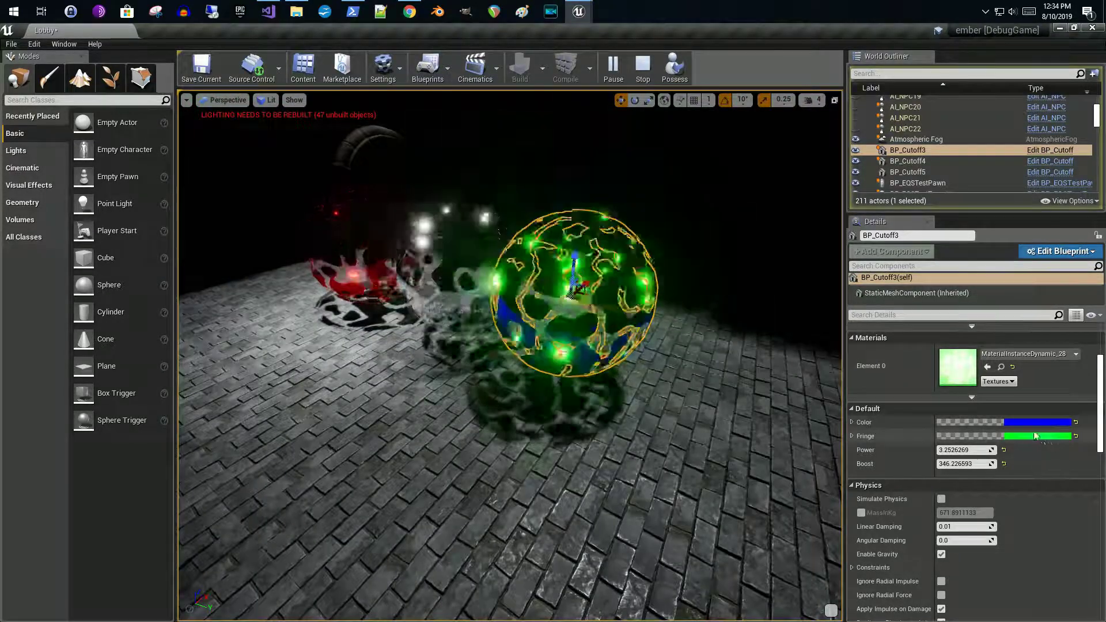
Set the Fringe back to blue by sampling the Color swatch with the eyedropper
left_click(1044, 435)
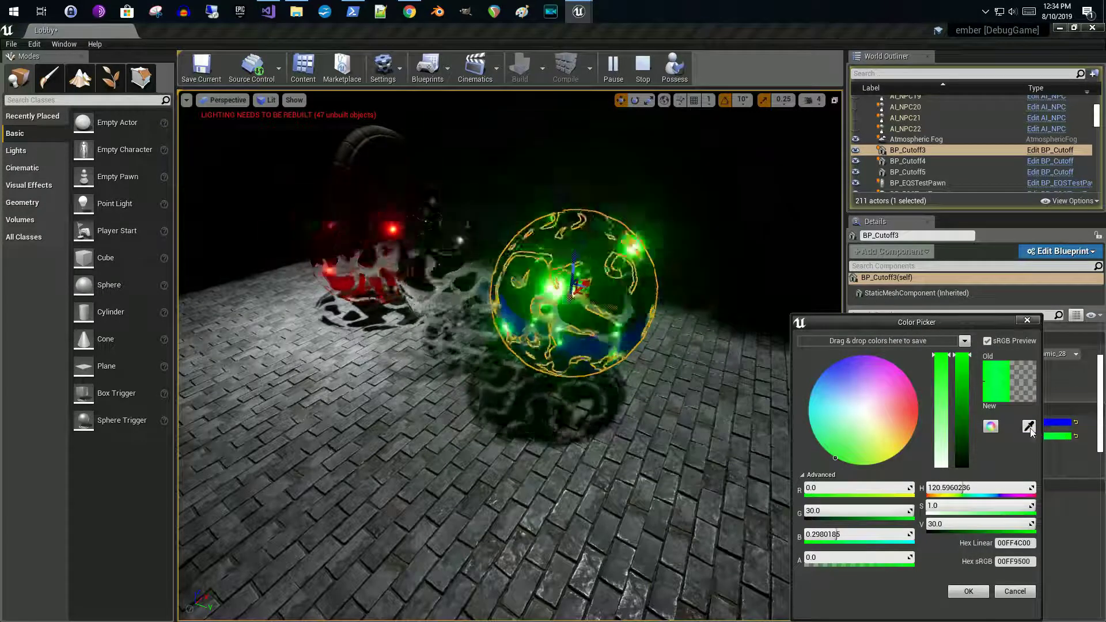
left_click(1029, 426)
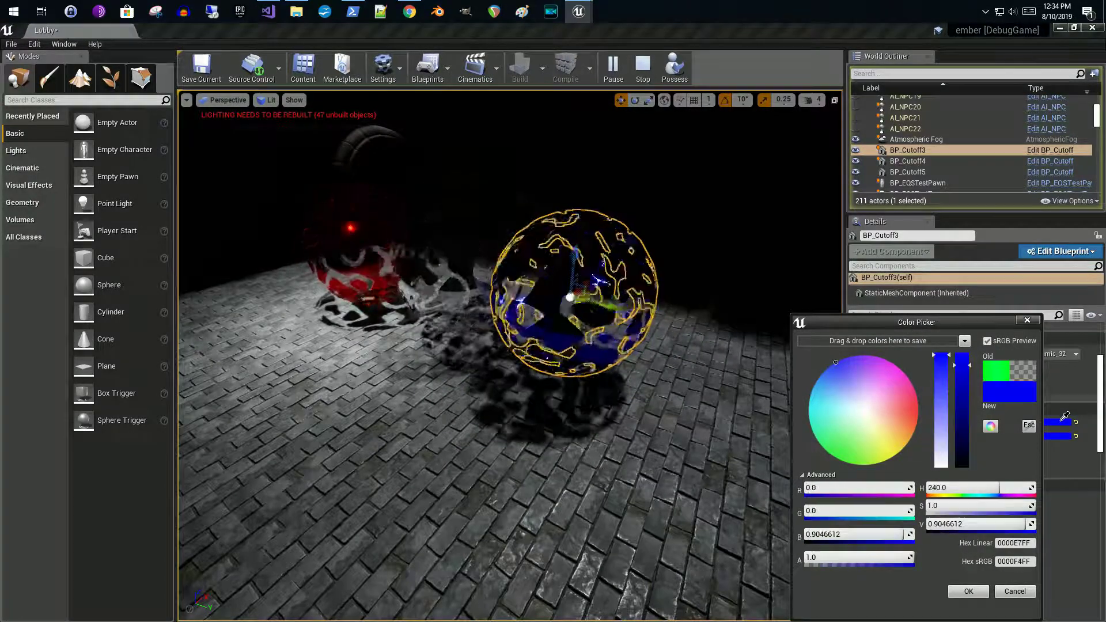
left_click(1060, 421)
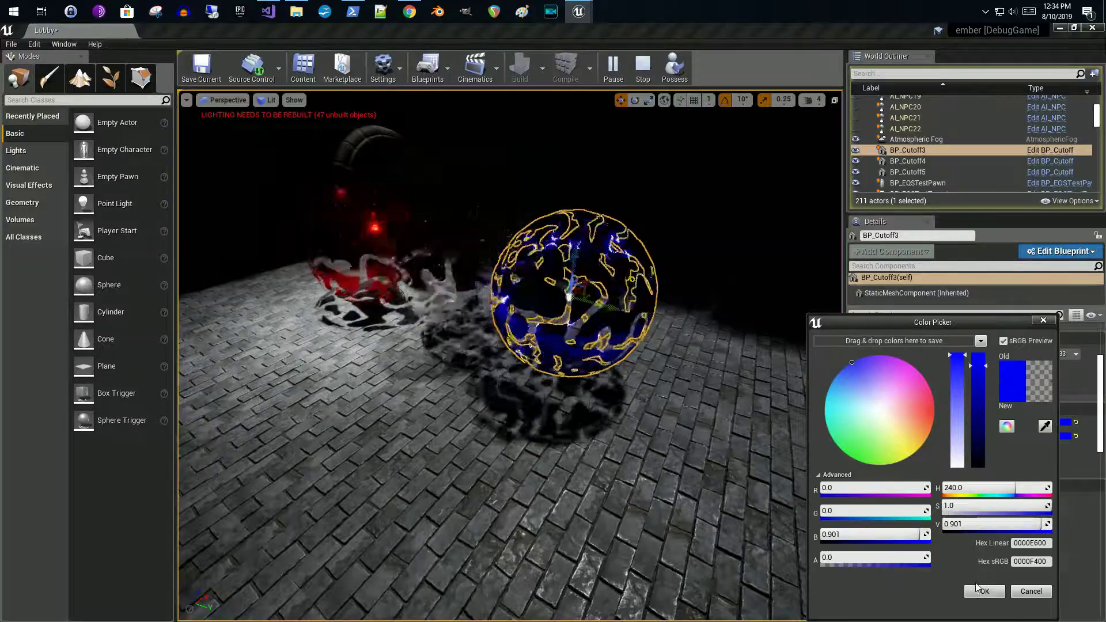
left_click(984, 592)
scroll(569, 407, "up", 5)
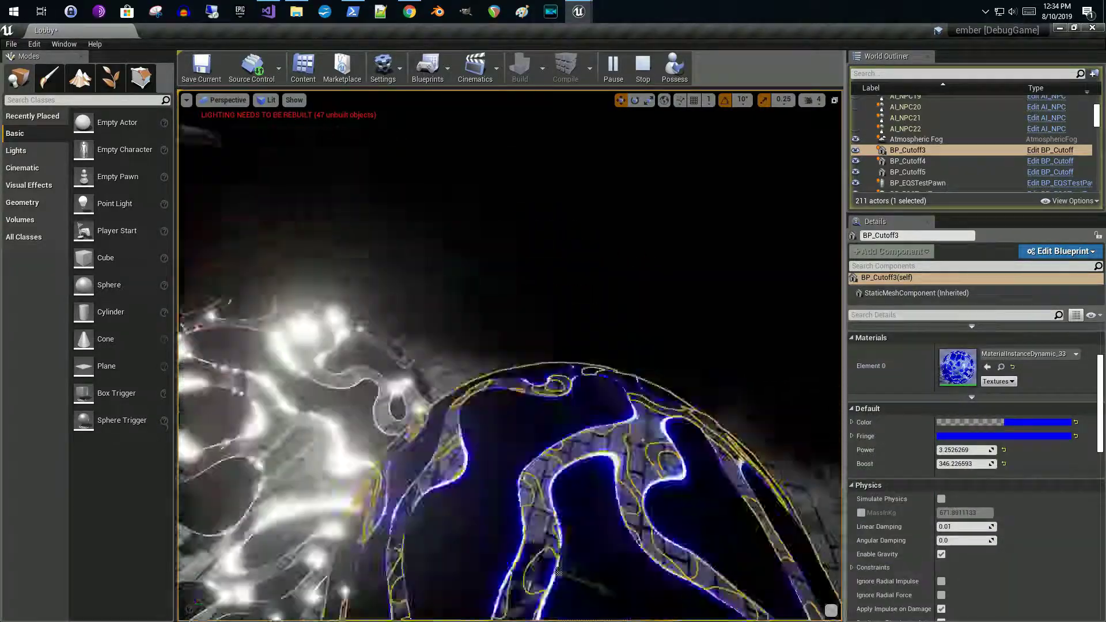
scroll(569, 407, "down", 5)
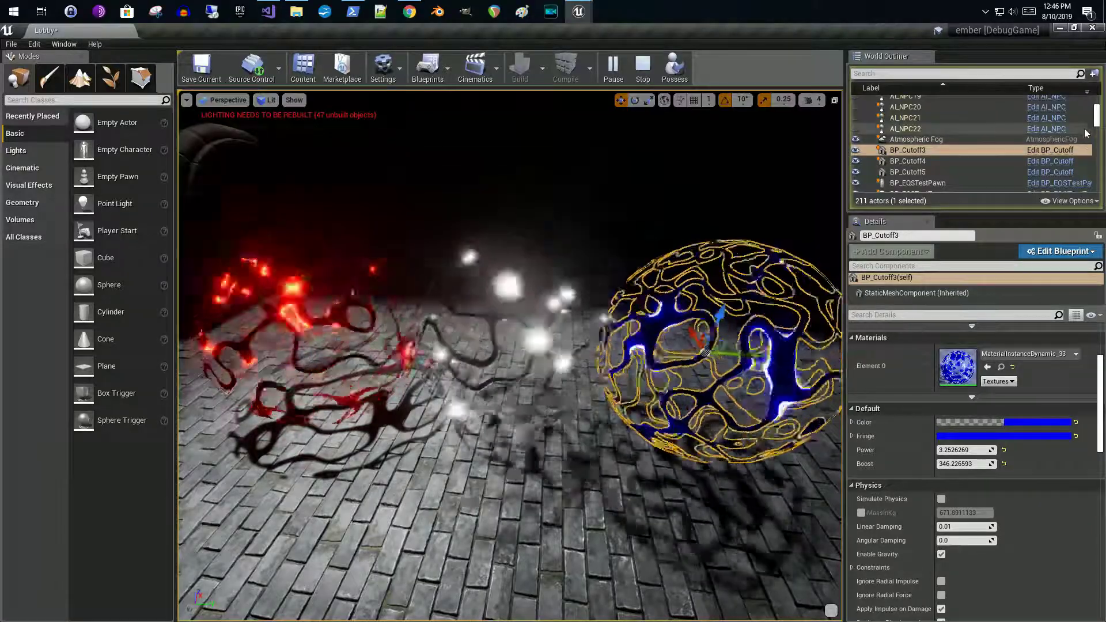
scroll(1102, 148, "down", 4)
scroll(1102, 148, "down", 10)
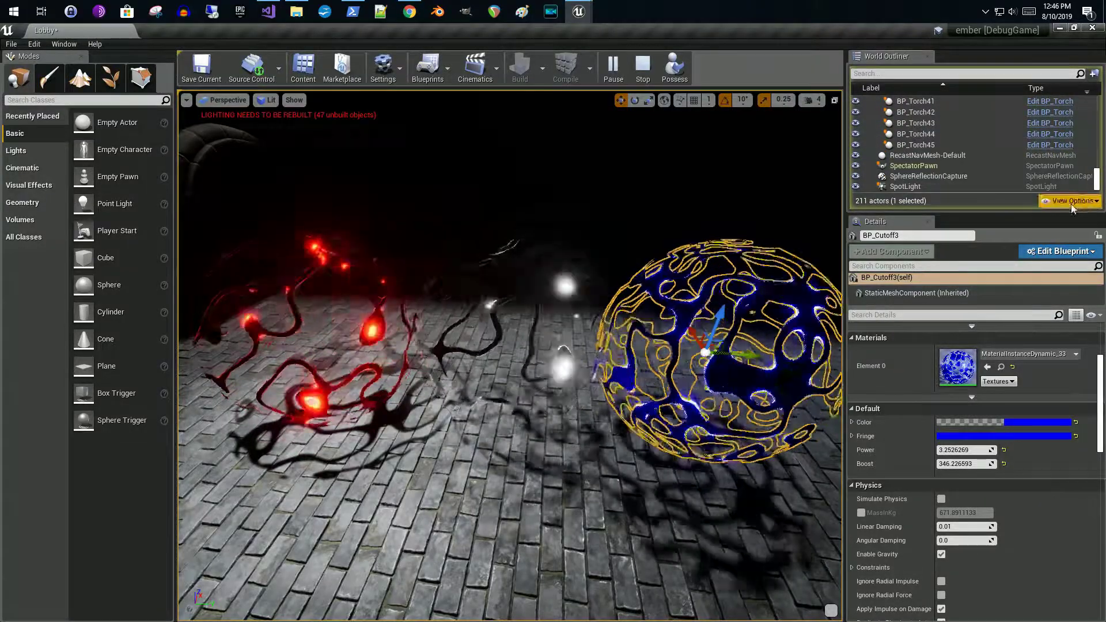
left_click(990, 186)
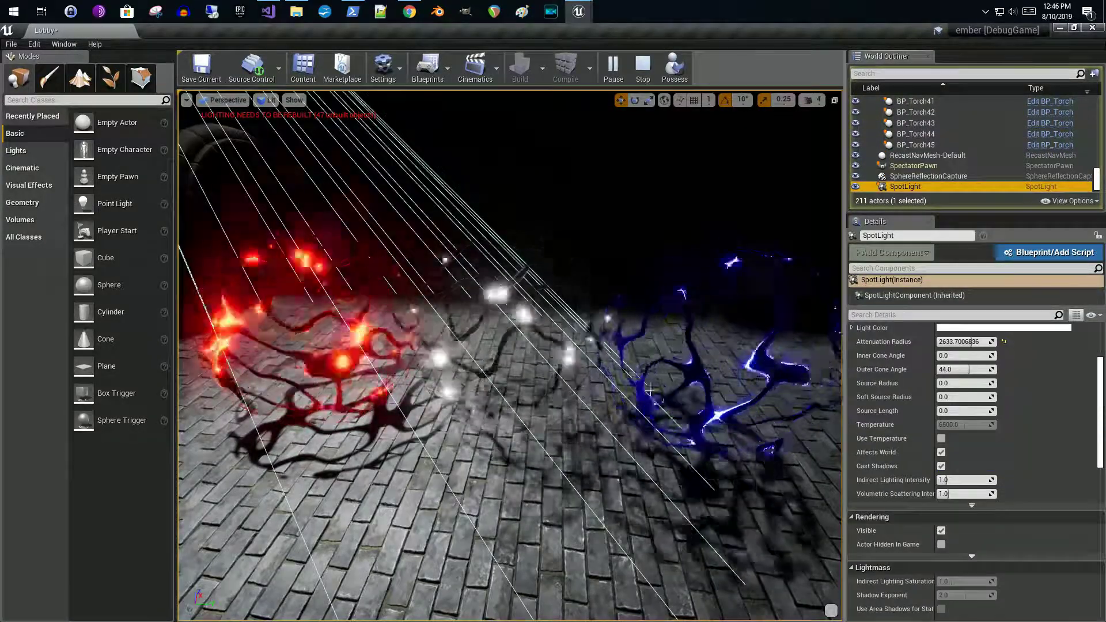
right_click_drag(510, 355, 509, 354)
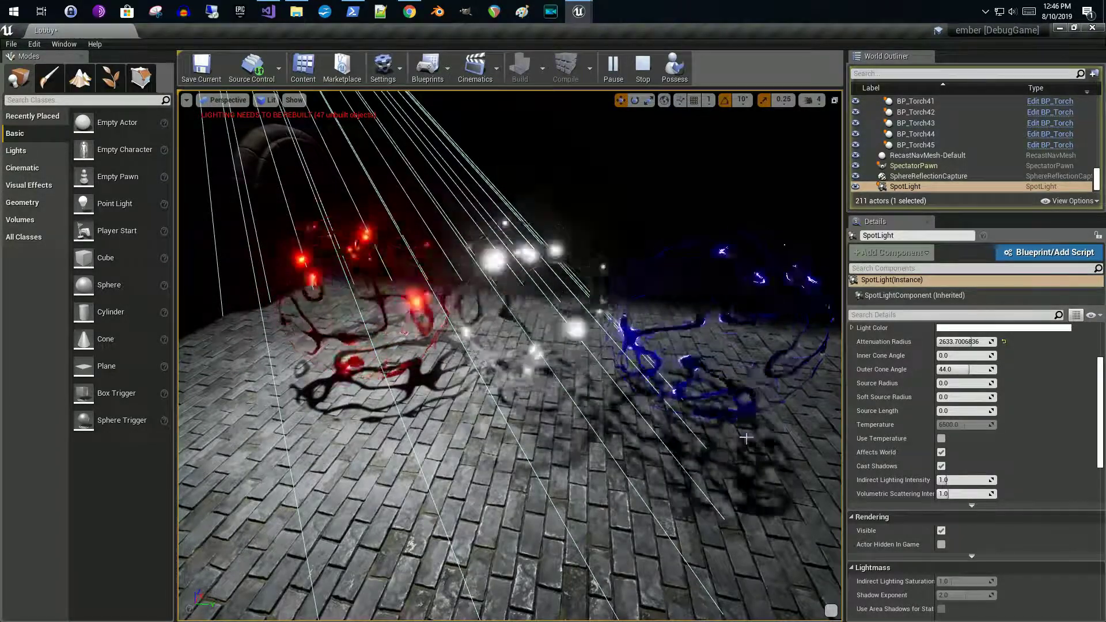
left_click_drag(701, 441, 568, 398)
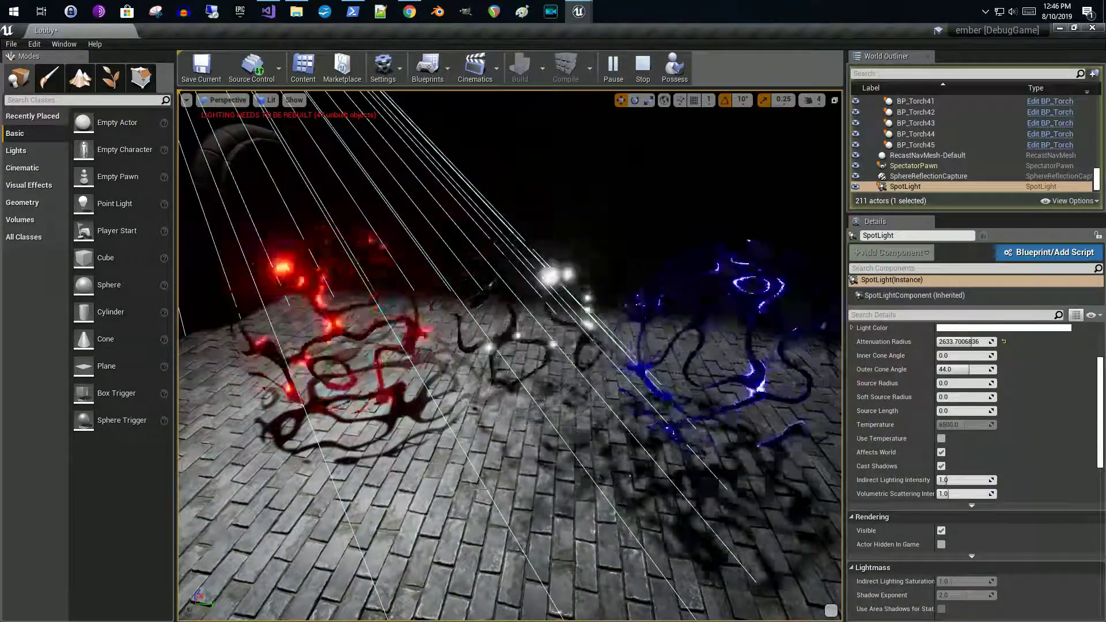
left_click_drag(559, 459, 488, 444)
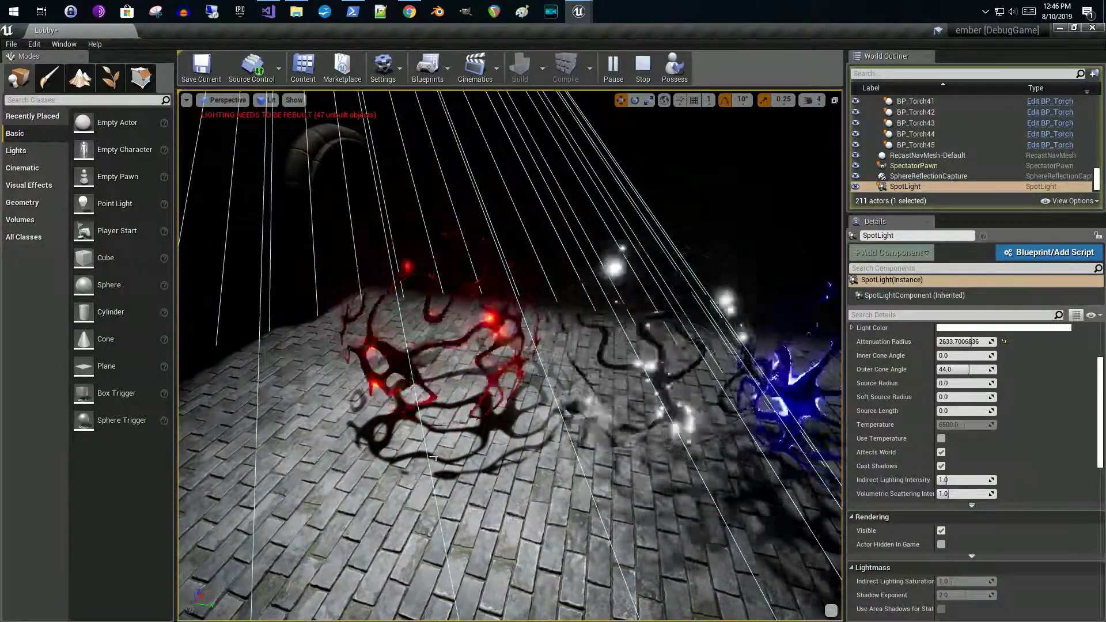
mouse_move(482, 364)
left_mouse_down()
mouse_move(484, 382)
mouse_move(482, 364)
left_mouse_up()
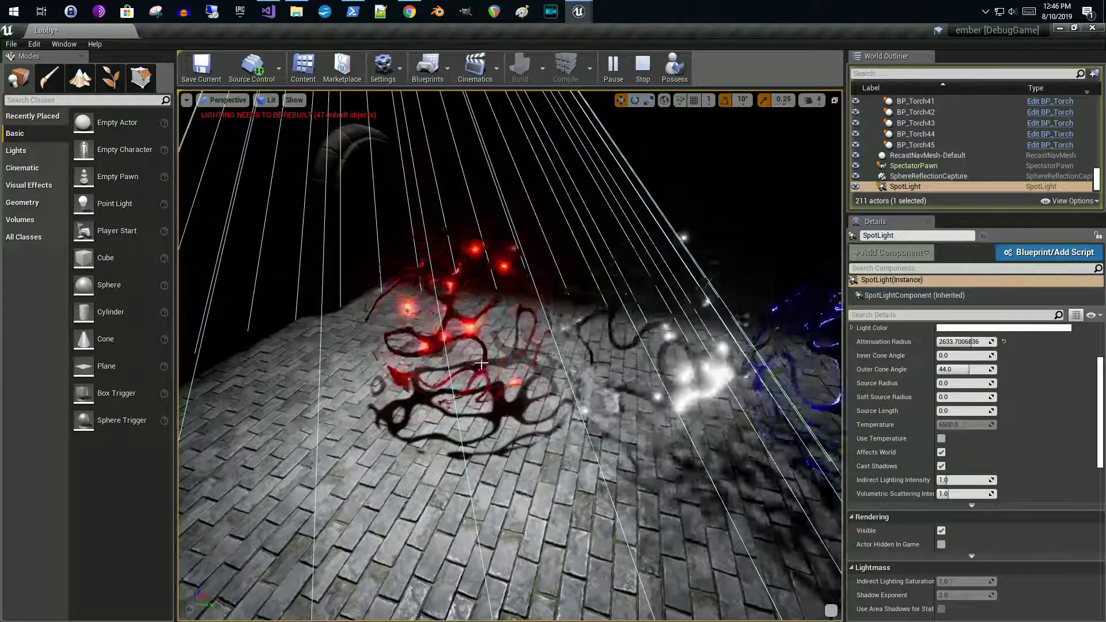
left_click(482, 337)
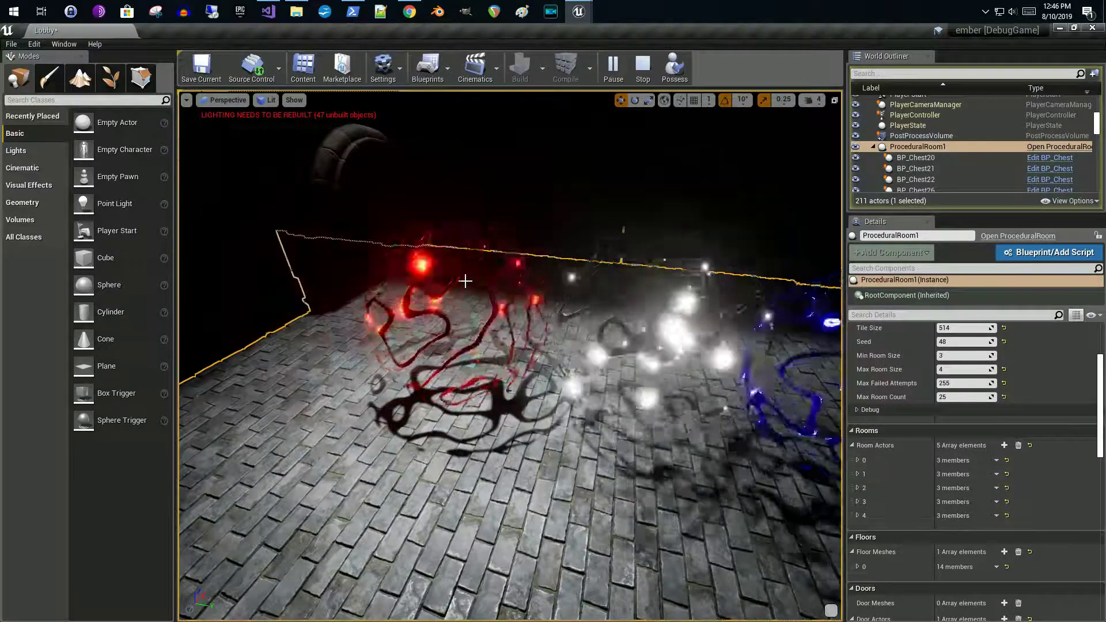
Select the red sphere BP_Cutoff5 and nudge it slightly along Y
left_click(456, 299)
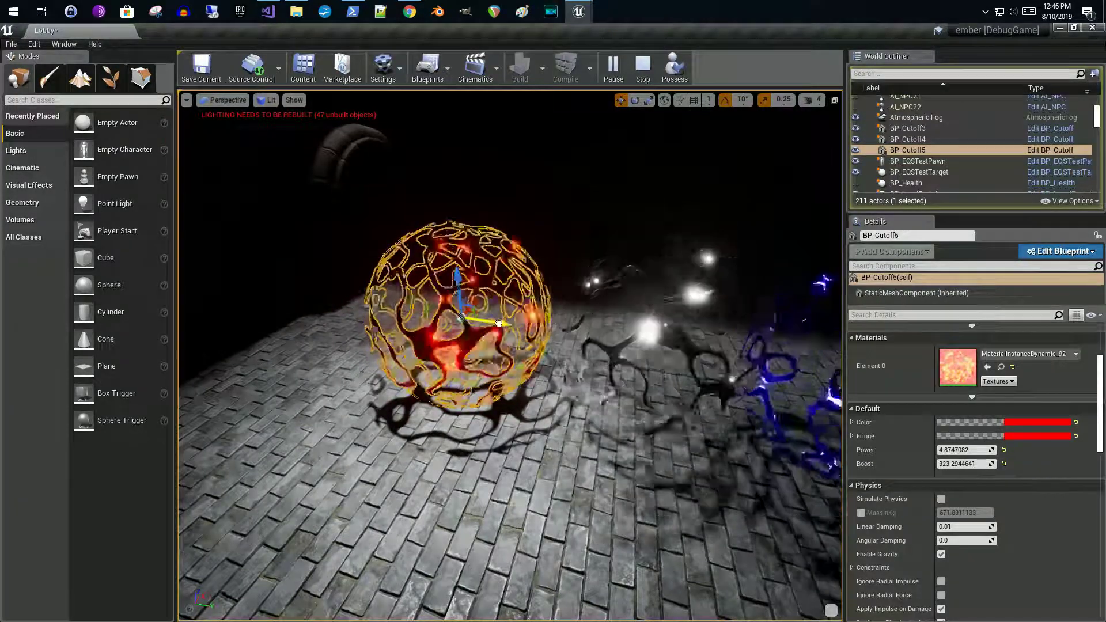
left_click_drag(475, 321, 468, 320)
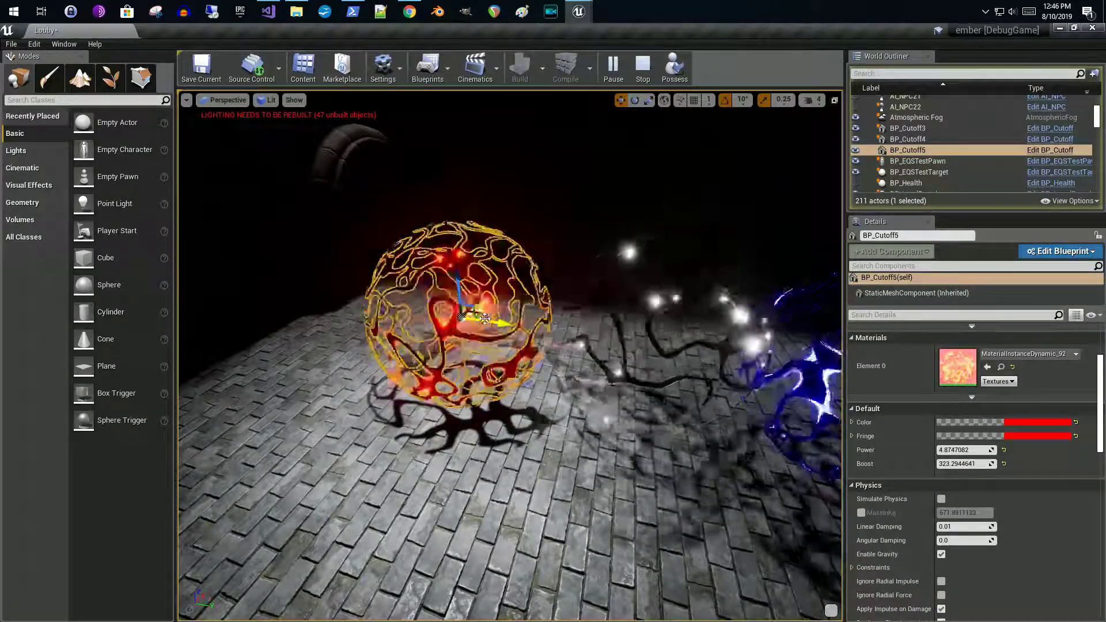
right_click_drag(504, 421, 507, 421)
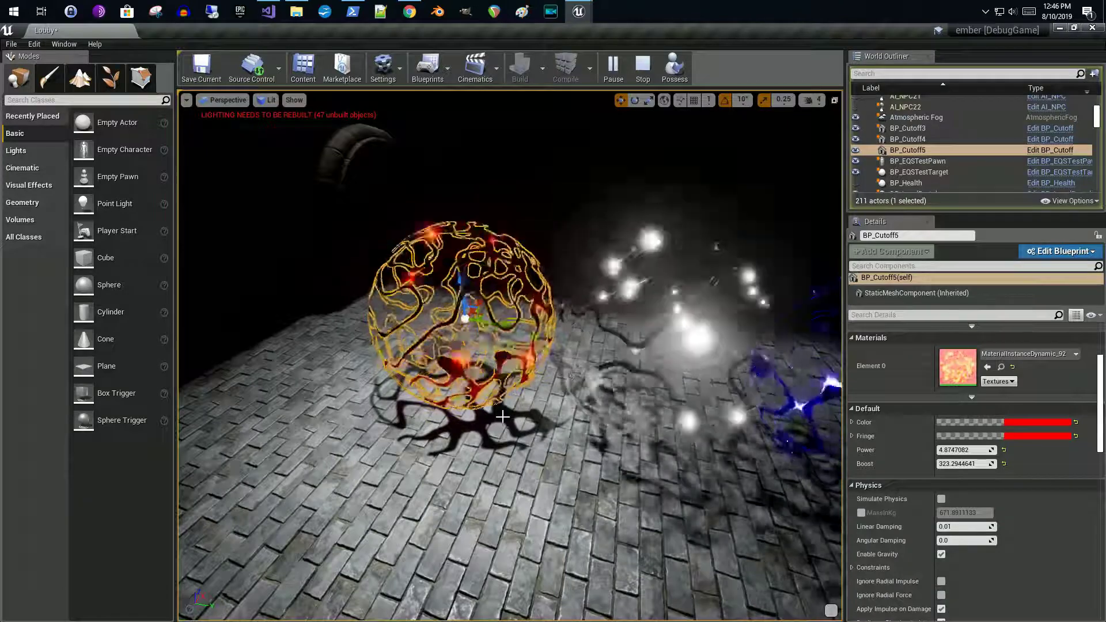
left_click(503, 416)
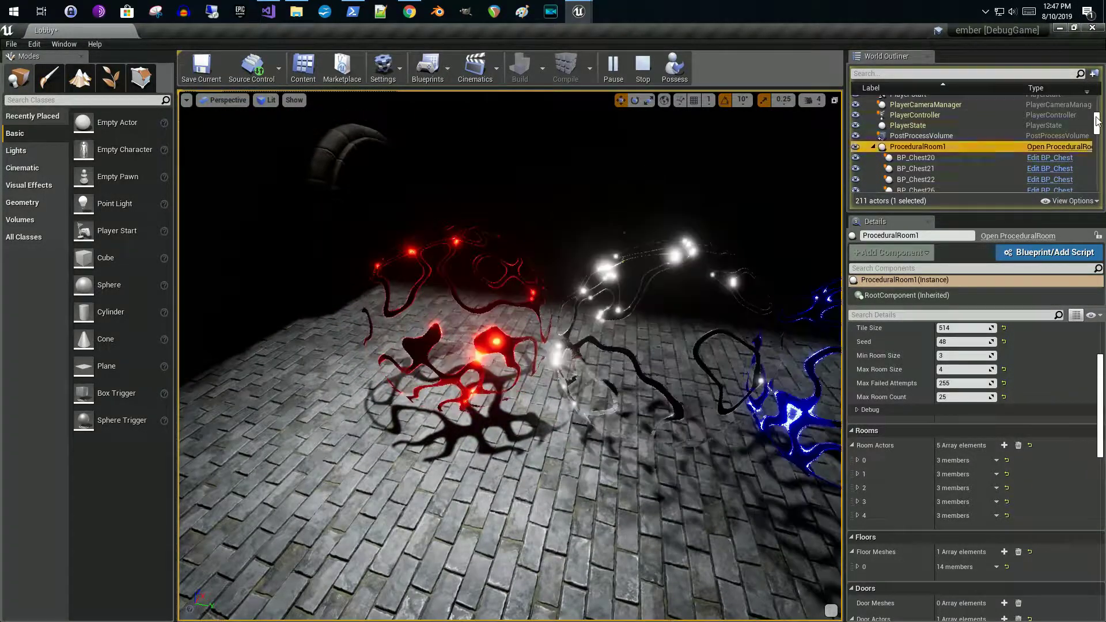
scroll(1088, 94, "up", 10)
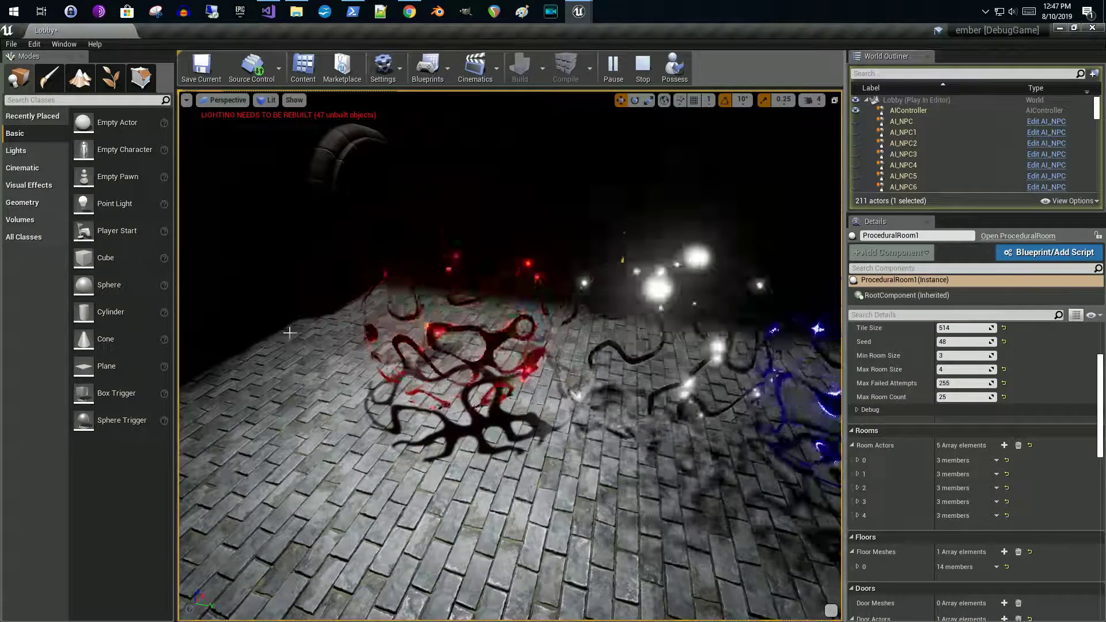
left_click(447, 345)
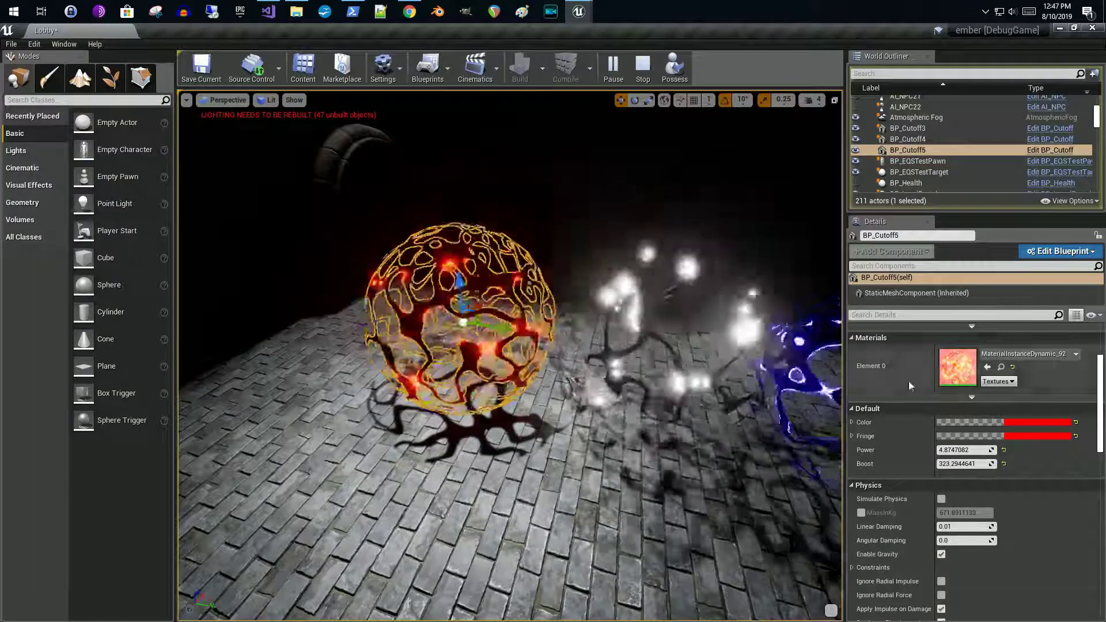
Stop the simulation and select BP_Cutoff5 in the World Outliner
left_click(643, 64)
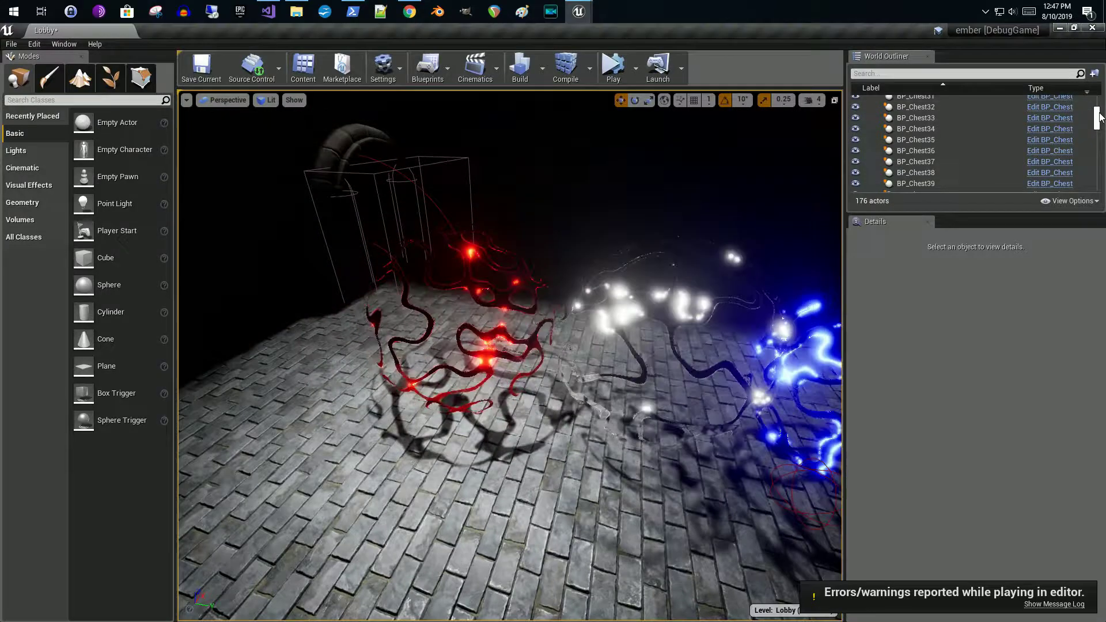
left_click_drag(1098, 114, 1097, 99)
left_click(966, 120)
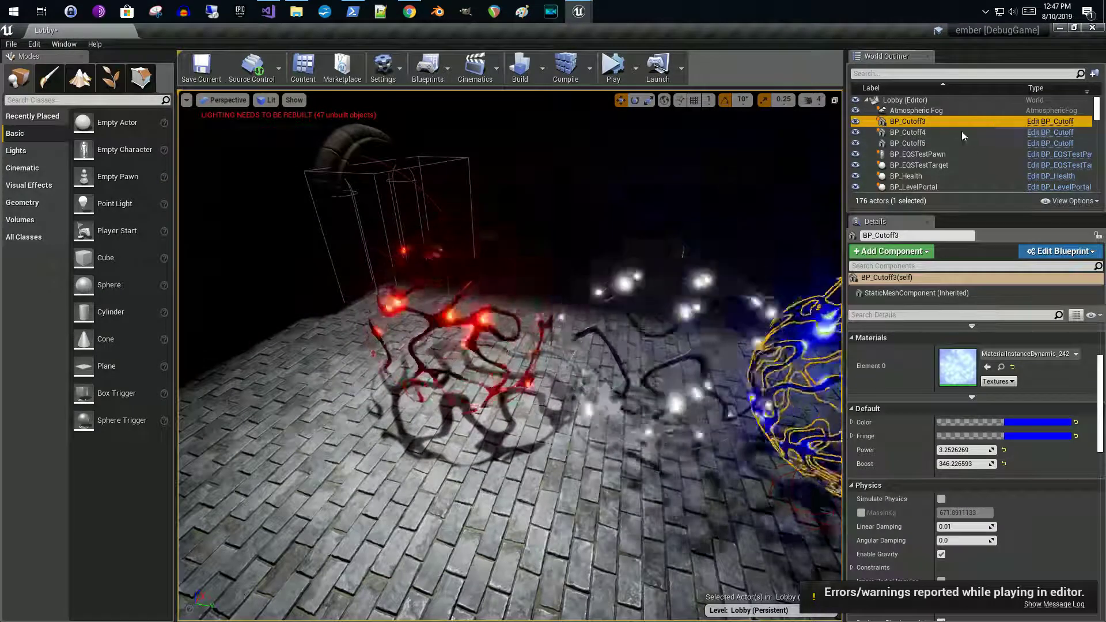
left_click(956, 143)
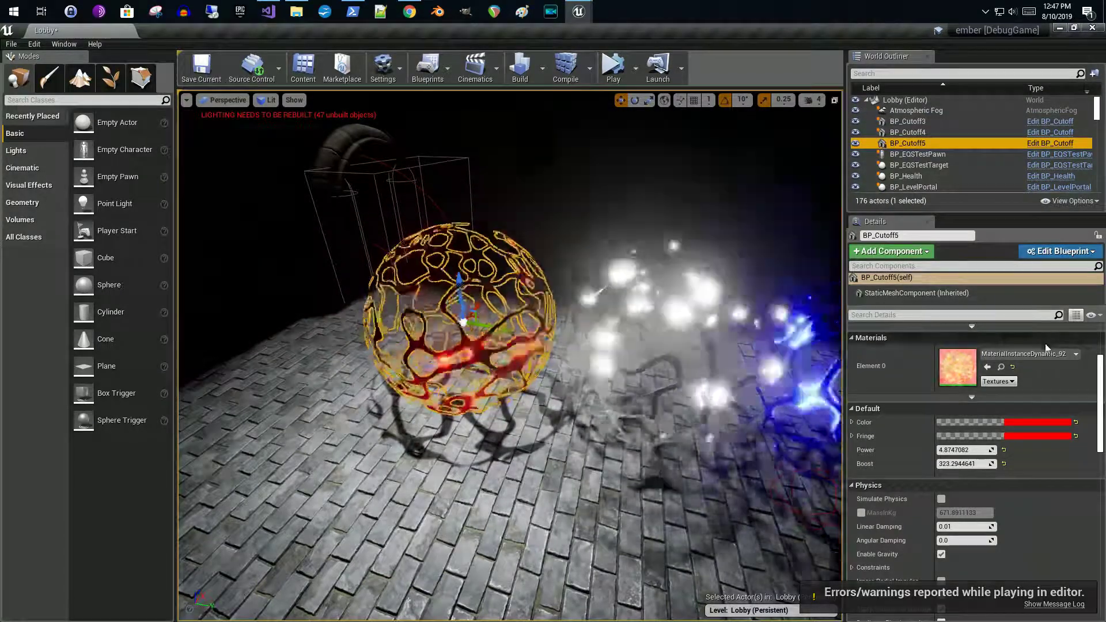
scroll(1101, 356, "up", 3)
Set BP_Cutoff5's mobility to Movable so it casts dynamic shadows on the floor
scroll(1104, 356, "up", 1)
left_click(1017, 373)
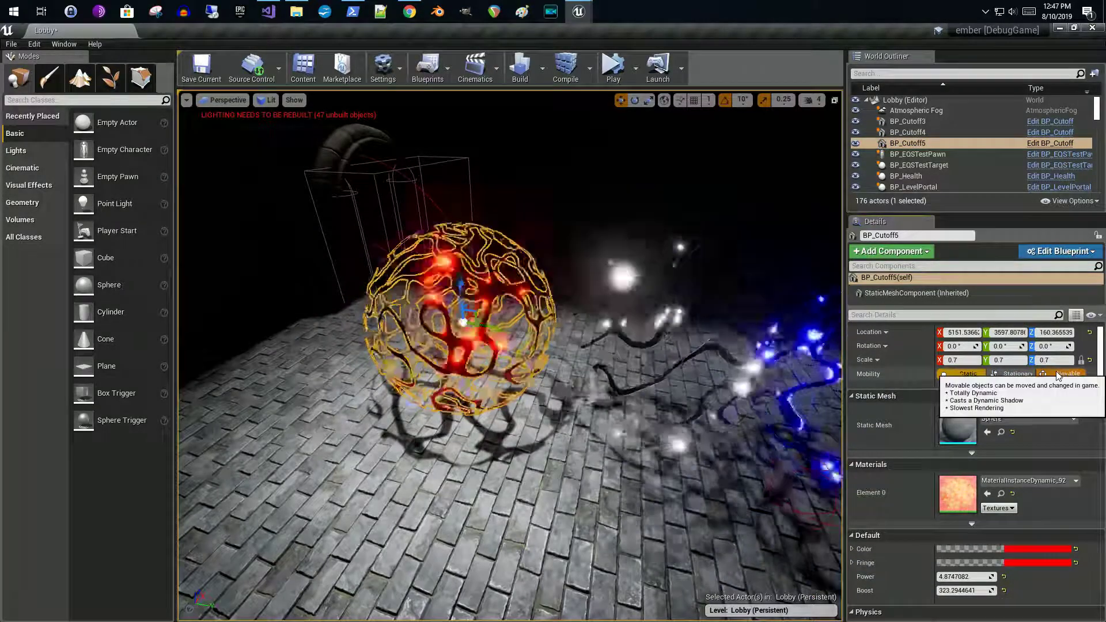
left_click(1061, 374)
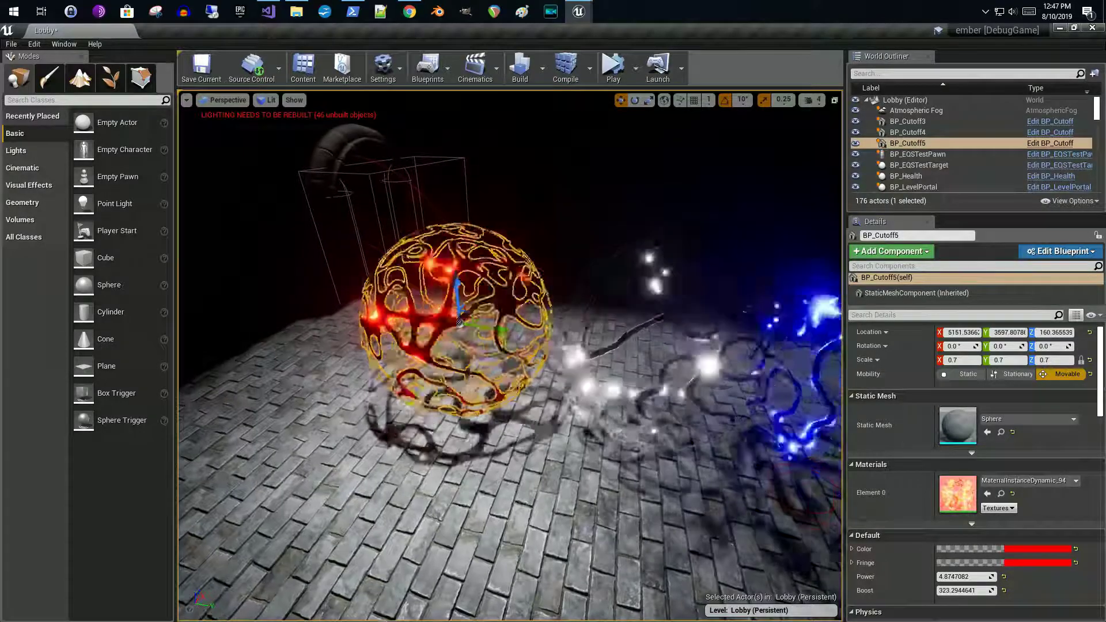
left_click(504, 455)
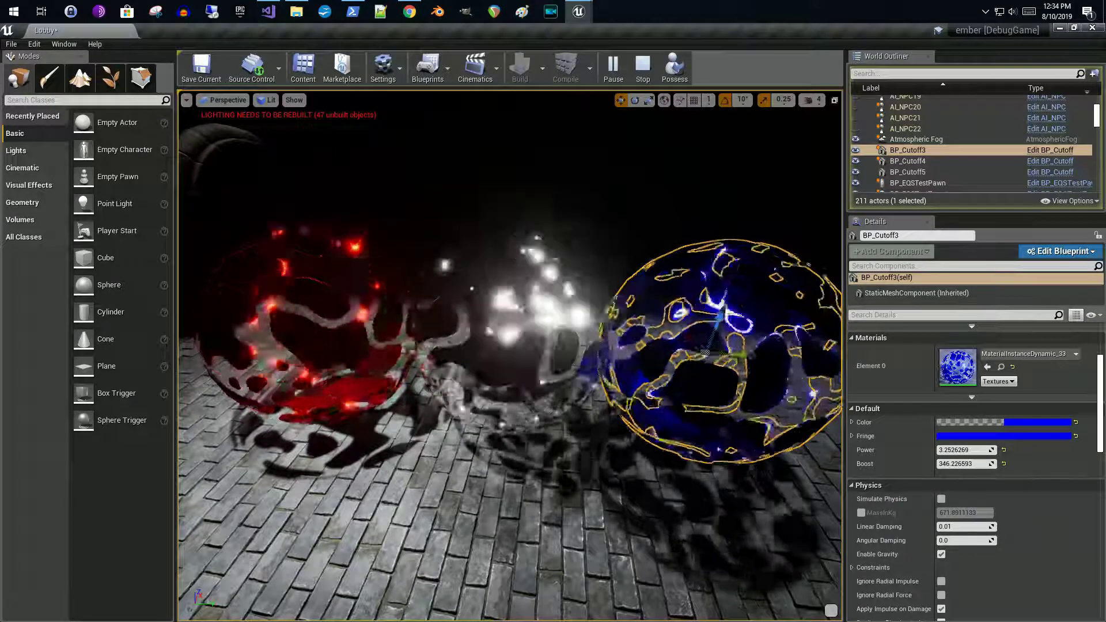
Bring up and maximize the material editor, switching to the Cutoff function graph
left_click_drag(742, 309, 872, 154)
left_click(864, 146)
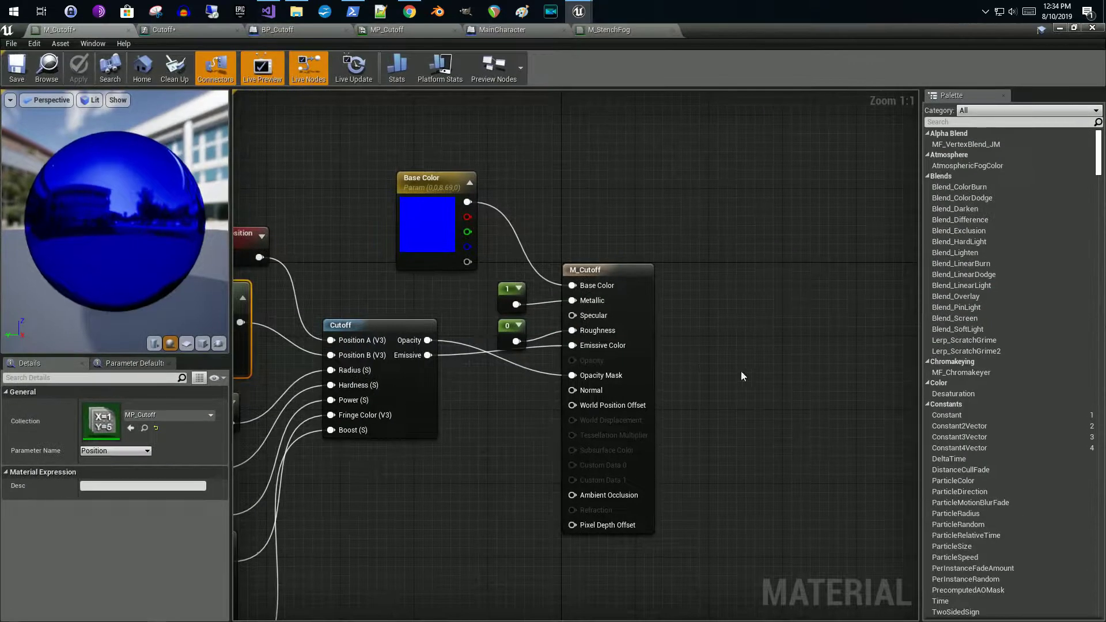
right_click_drag(751, 354, 898, 336)
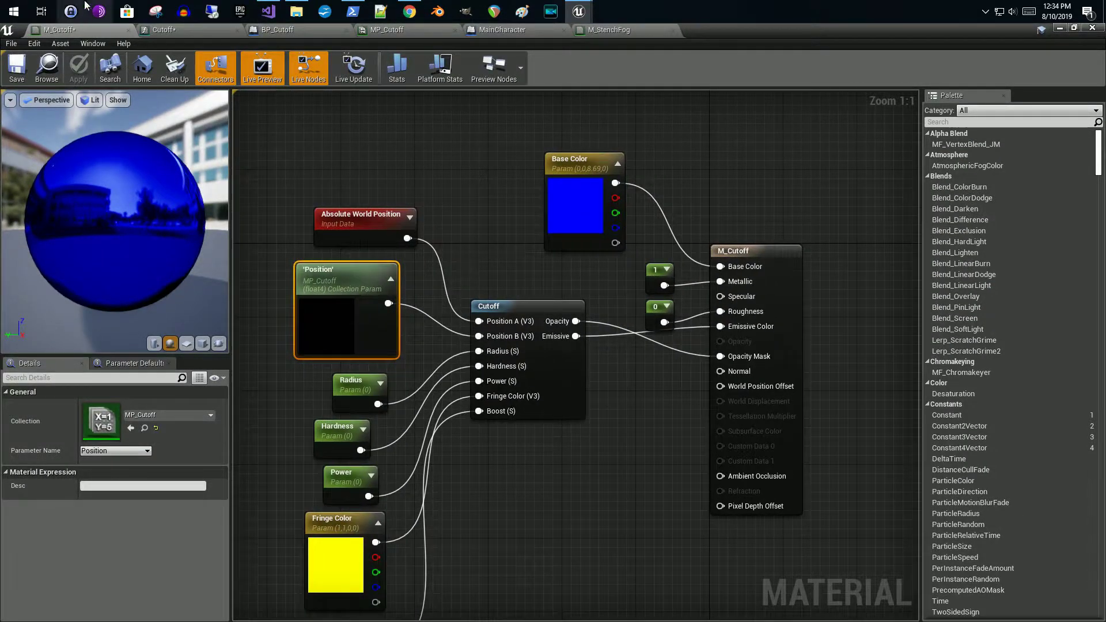
left_click(175, 32)
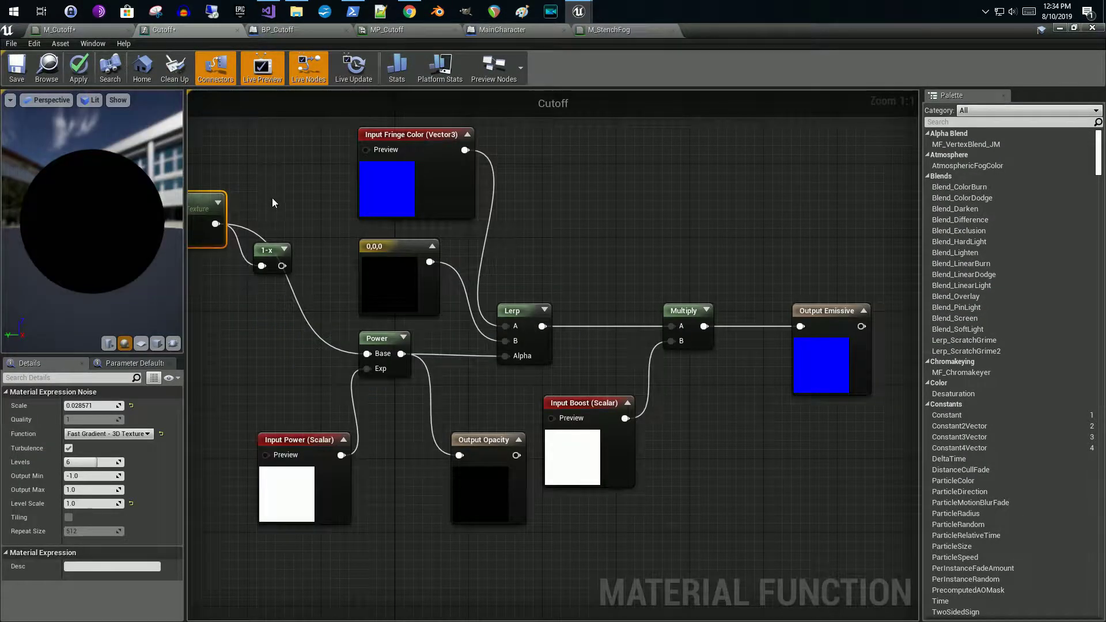
Preview the Noise node's output on the preview sphere
right_click_drag(272, 198, 717, 277)
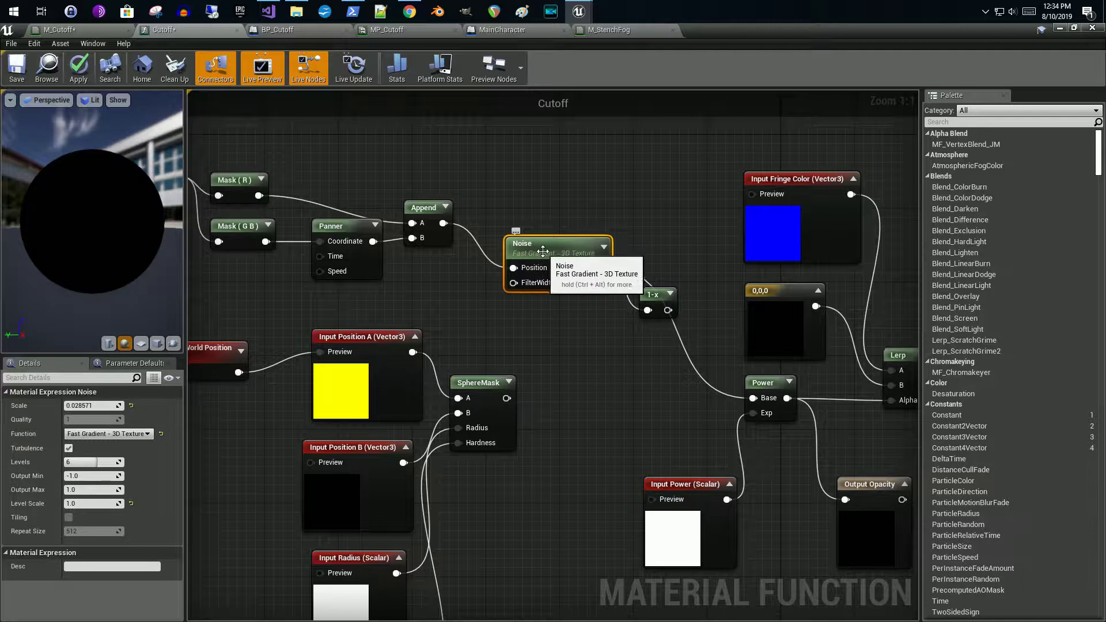
right_click(547, 255)
left_click(554, 259)
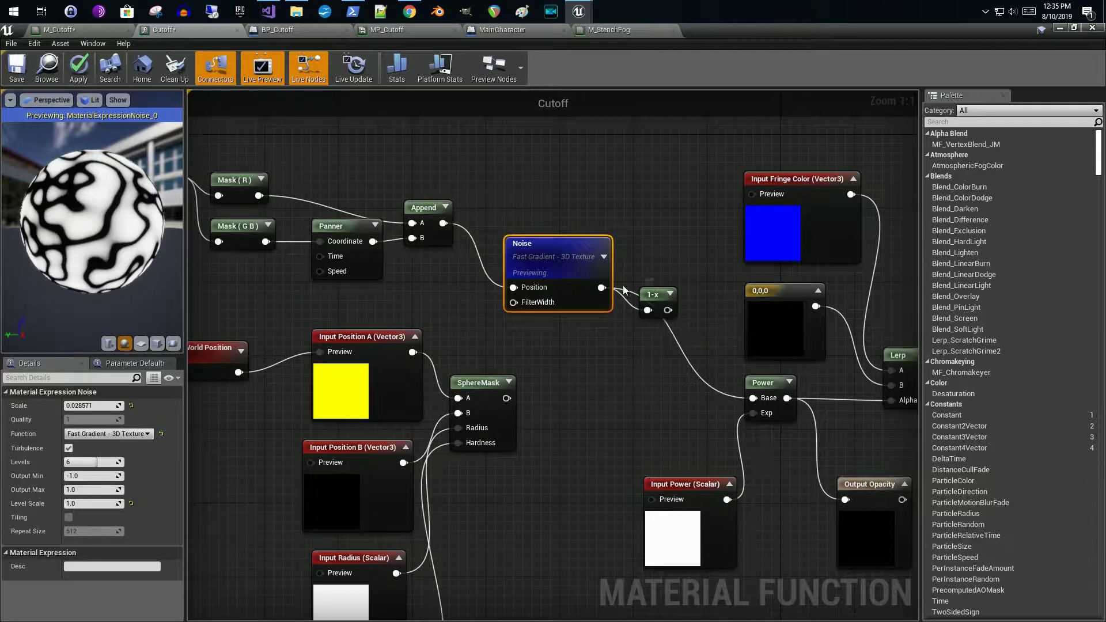
Preview the 1-x node and wire its output into the Power node's Base
right_click(655, 295)
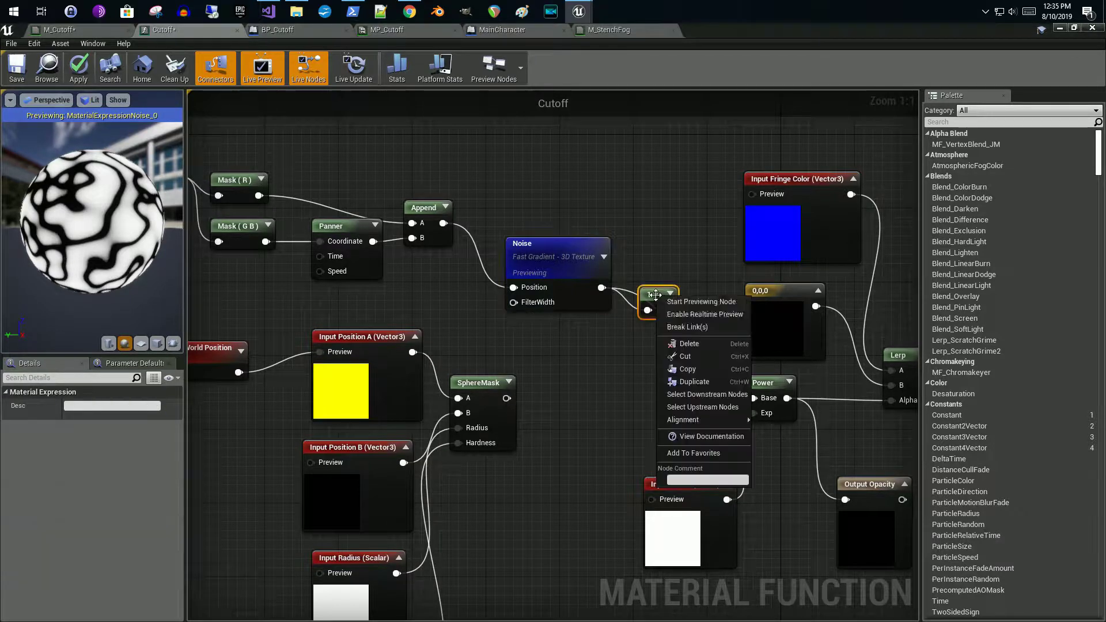
left_click(667, 301)
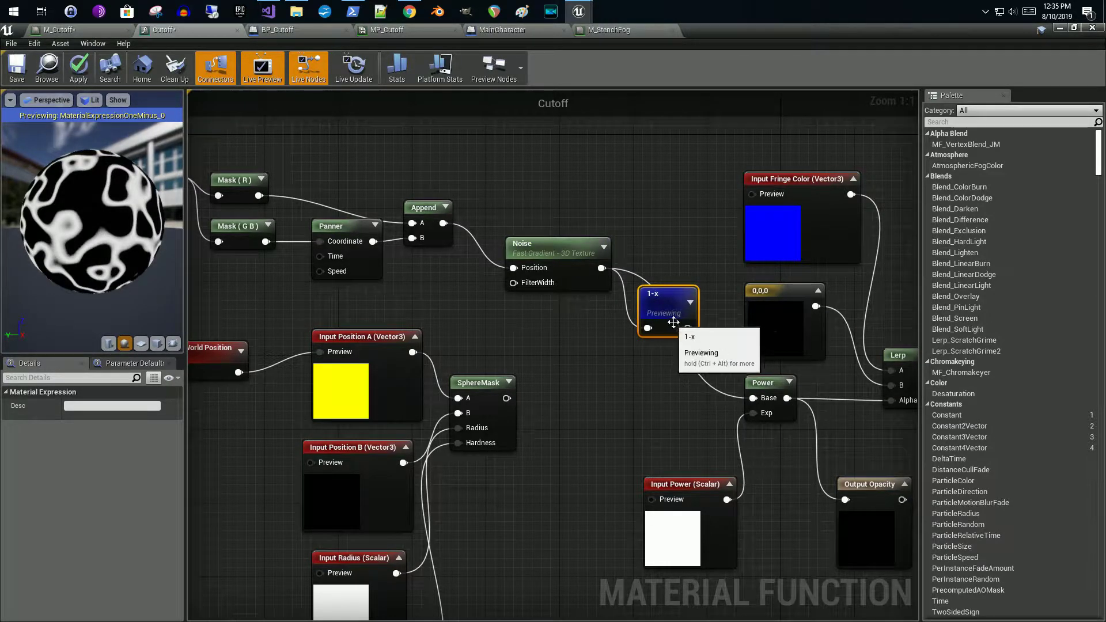
left_click_drag(688, 328, 758, 396)
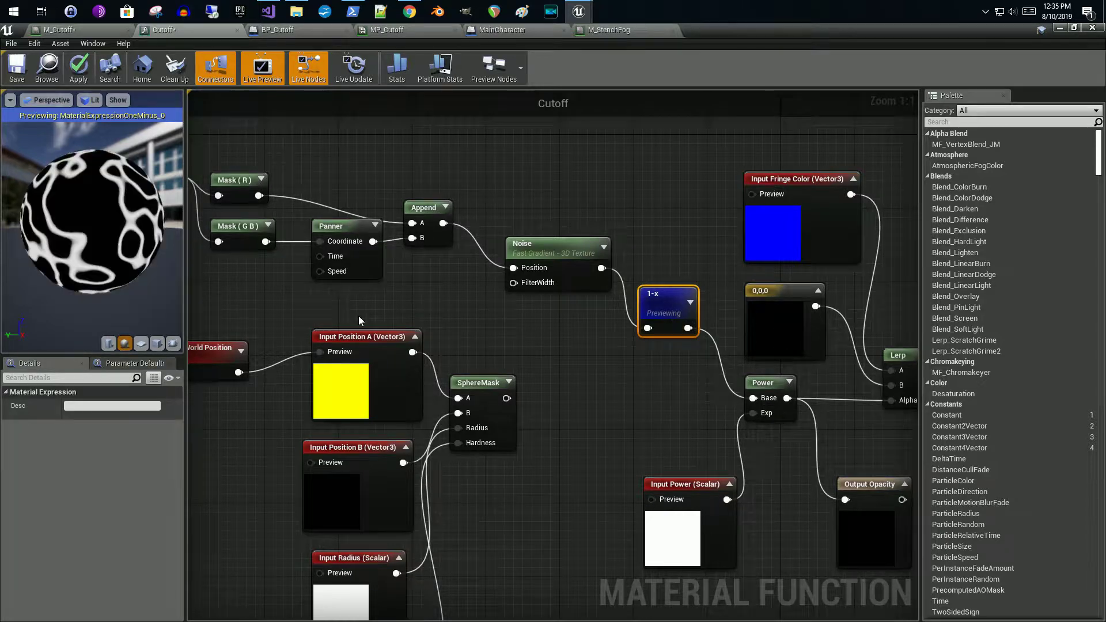
Apply the function changes and bring the level into view beside the material editor
left_click(91, 73)
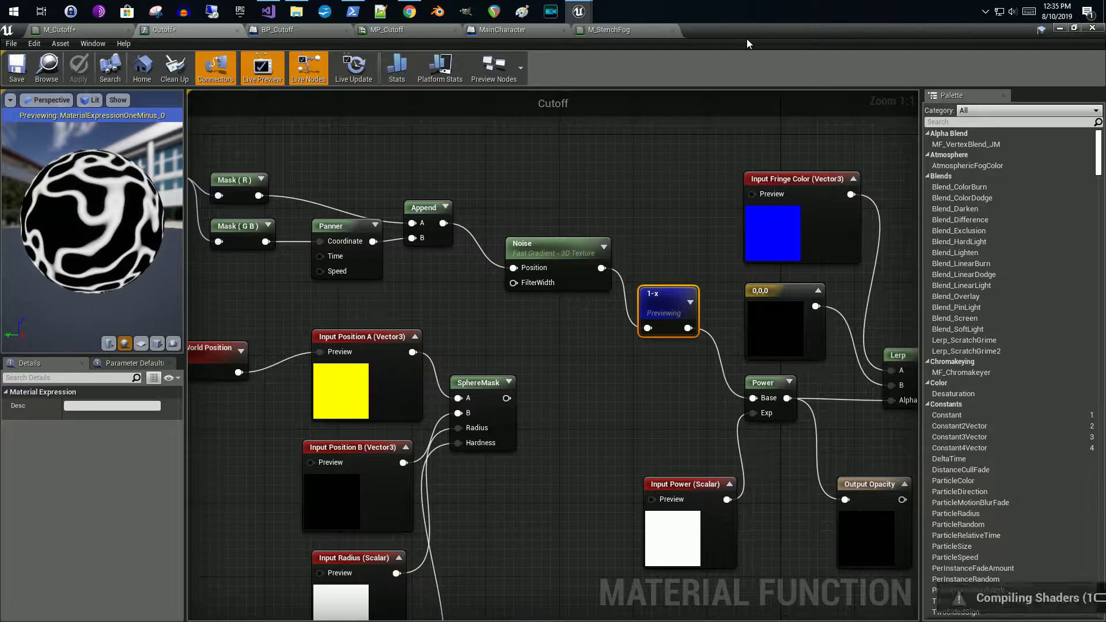
left_click_drag(744, 34, 530, 535)
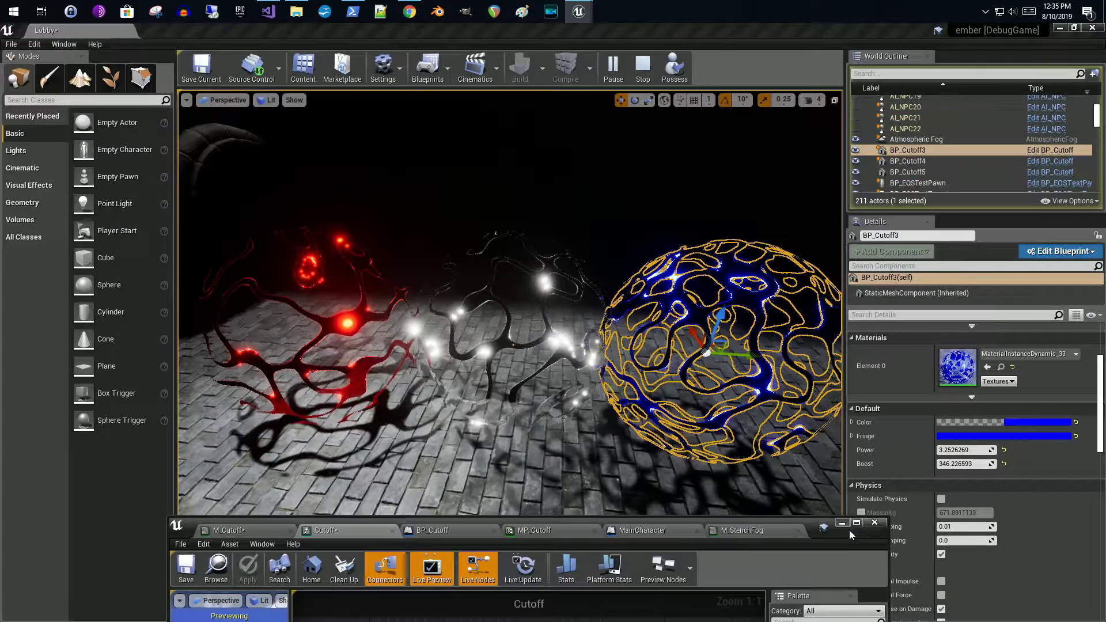
left_click_drag(851, 534, 910, 181)
In the maximized editor, set the Noise node's Levels to 3 and reset Level Scale to 2.0
left_click(890, 171)
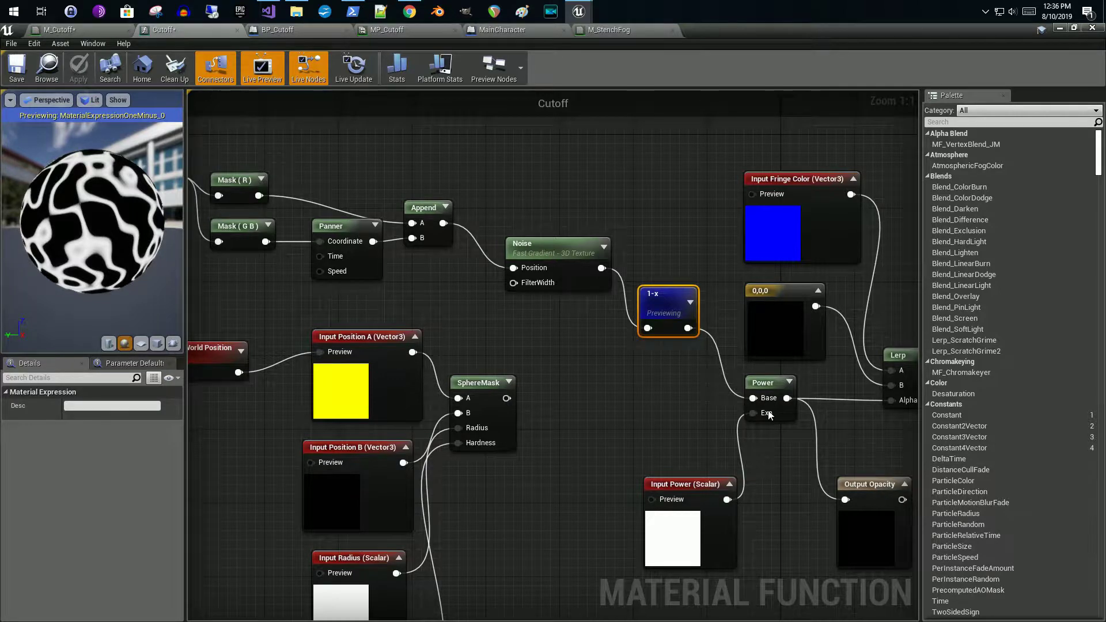
left_click(540, 256)
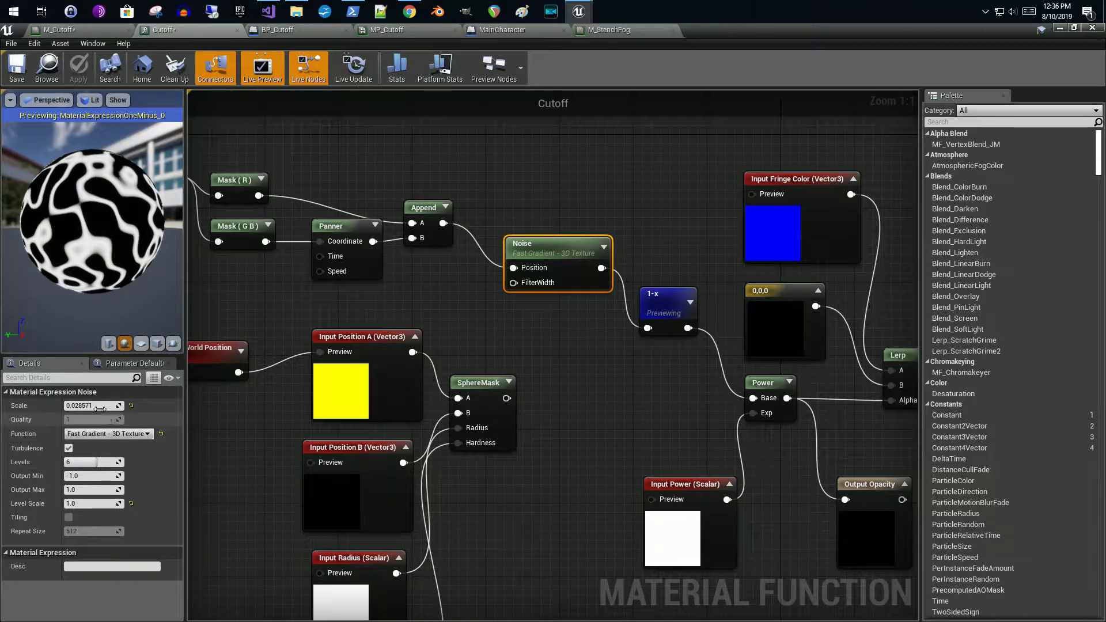
mouse_move(86, 408)
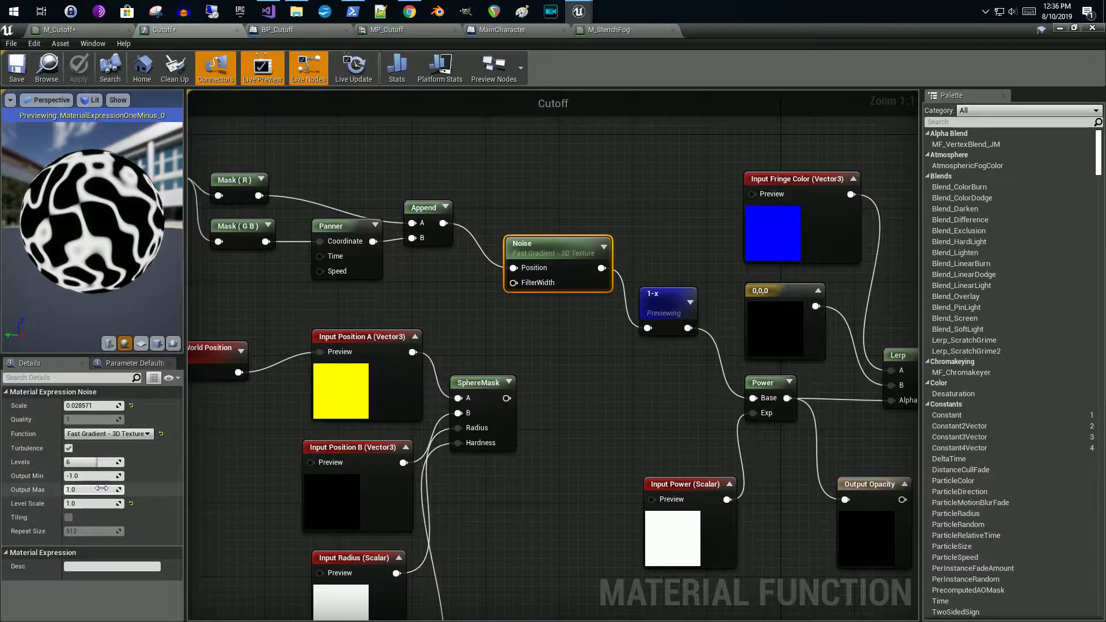
left_click(102, 461)
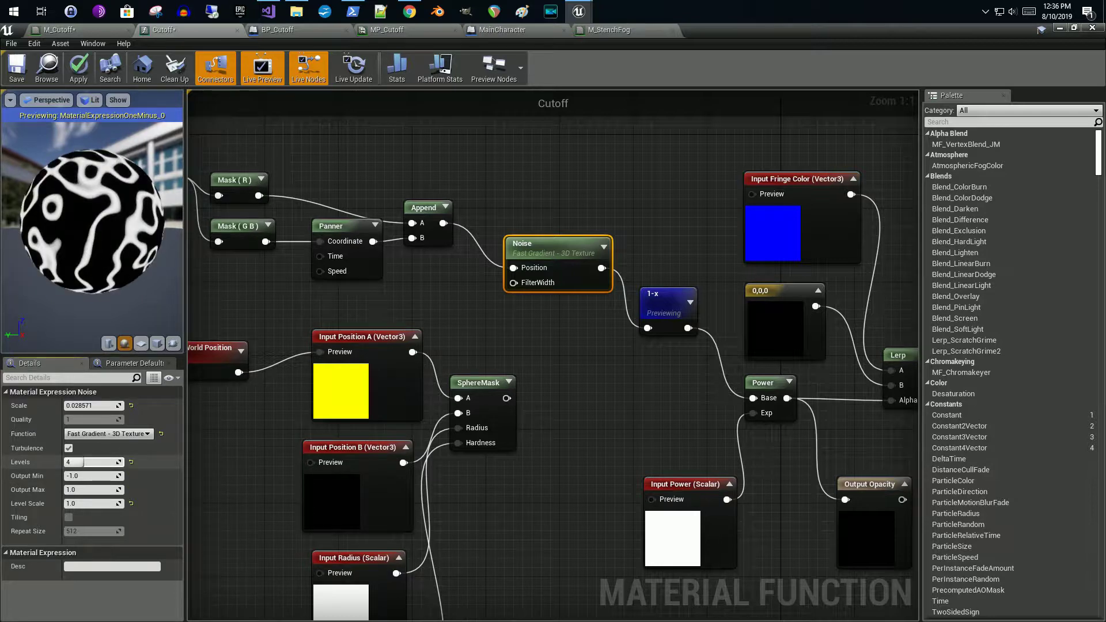
type("3")
key("Return")
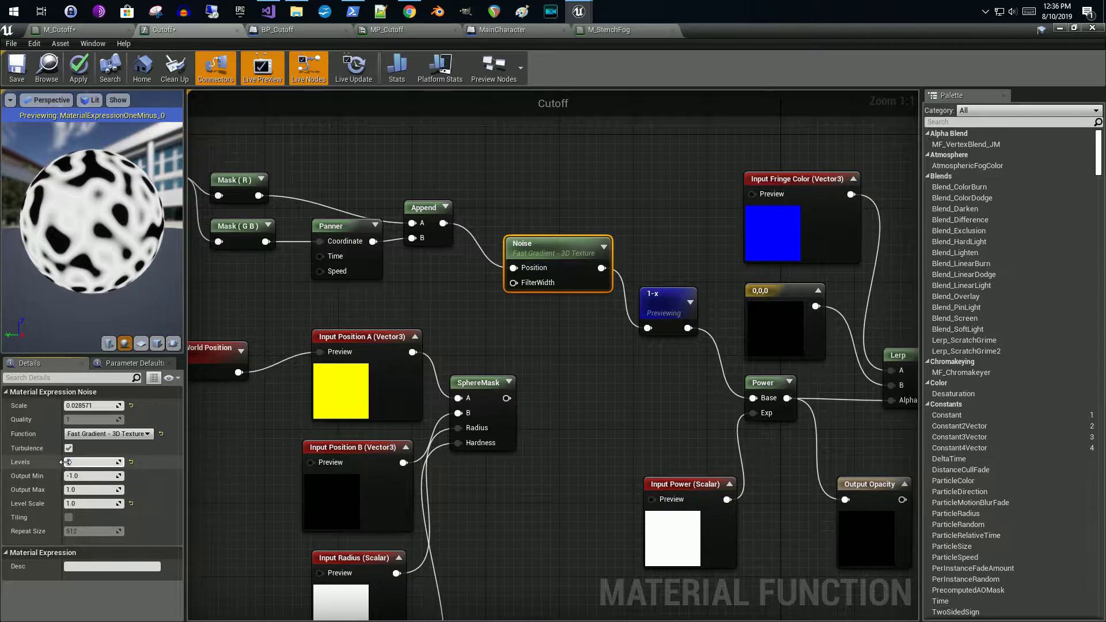
left_click(132, 504)
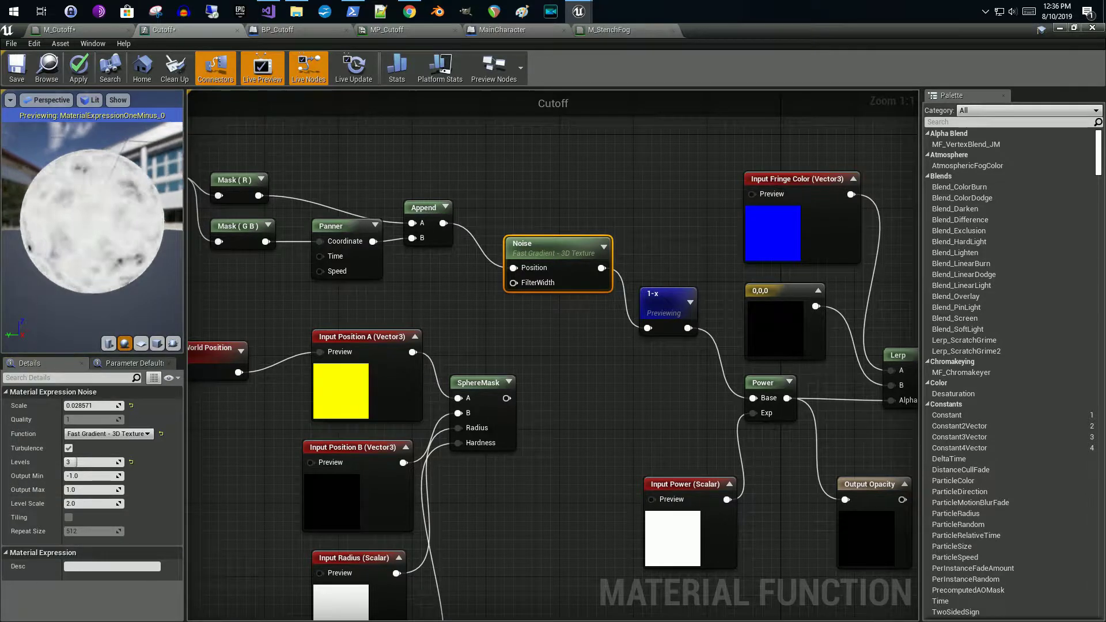
Raise Noise Levels back to 6, try Level Scale 1.5, then settle on Level Scale 1.0
mouse_move(114, 316)
left_mouse_down()
mouse_move(162, 317)
mouse_move(119, 310)
left_mouse_up()
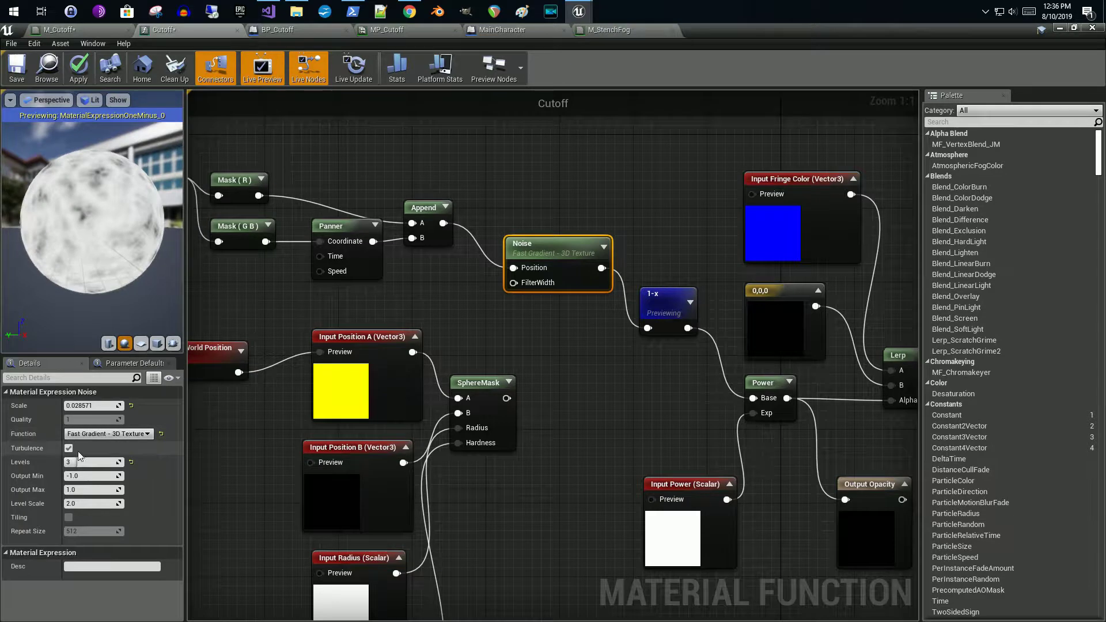
left_click_drag(94, 459, 116, 459)
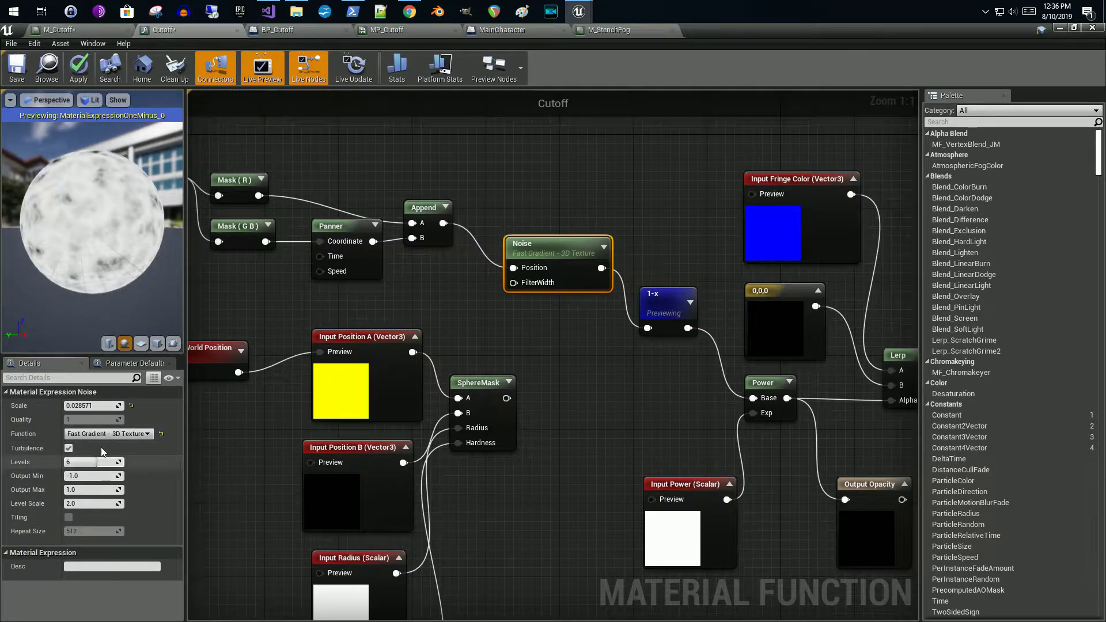
mouse_move(99, 244)
left_mouse_down()
mouse_move(105, 253)
mouse_move(99, 239)
left_mouse_up()
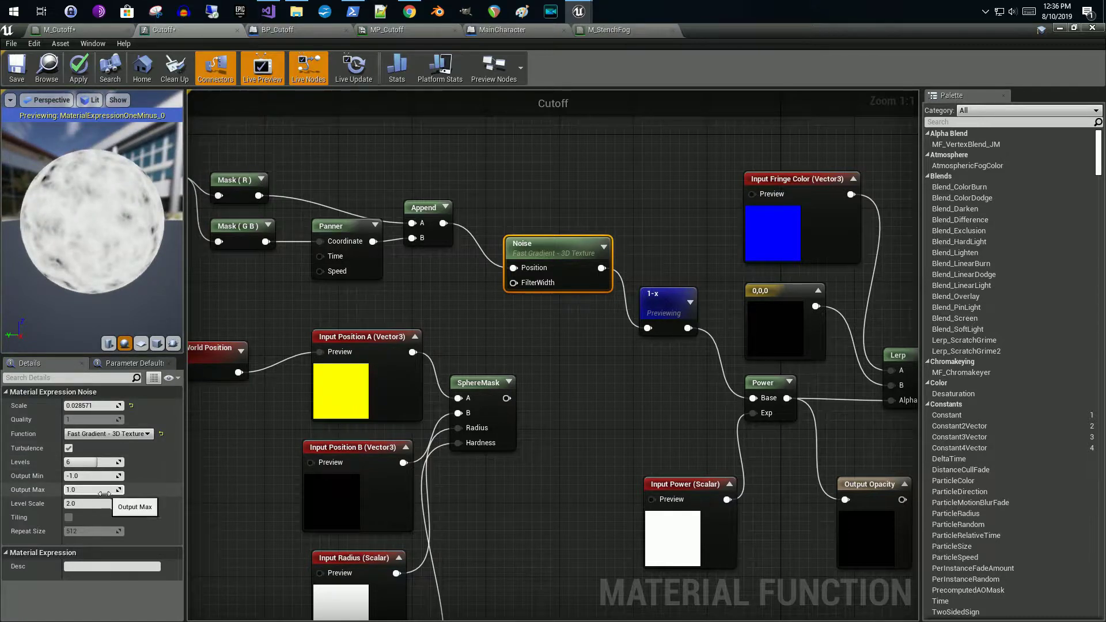
left_click_drag(102, 505, 98, 502)
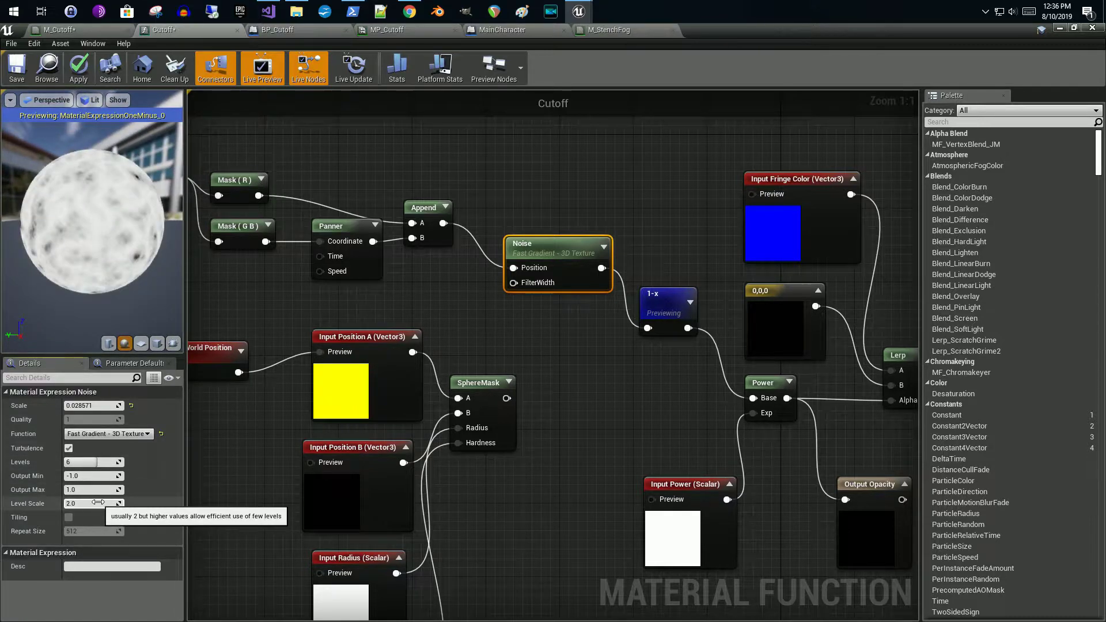
left_click(98, 502)
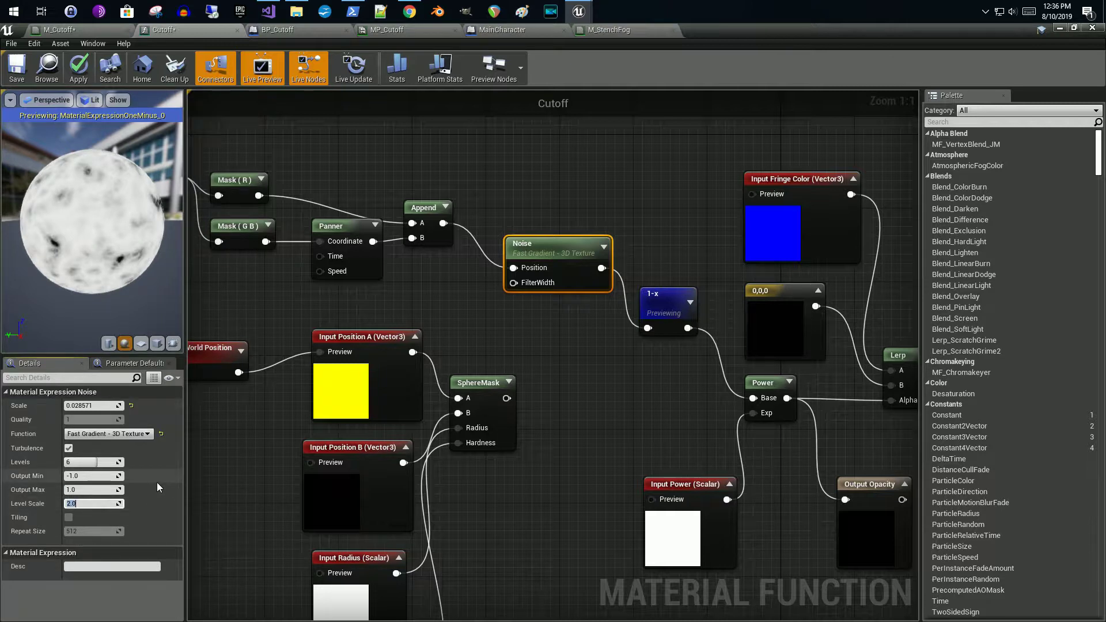
type("1.5")
key("Return")
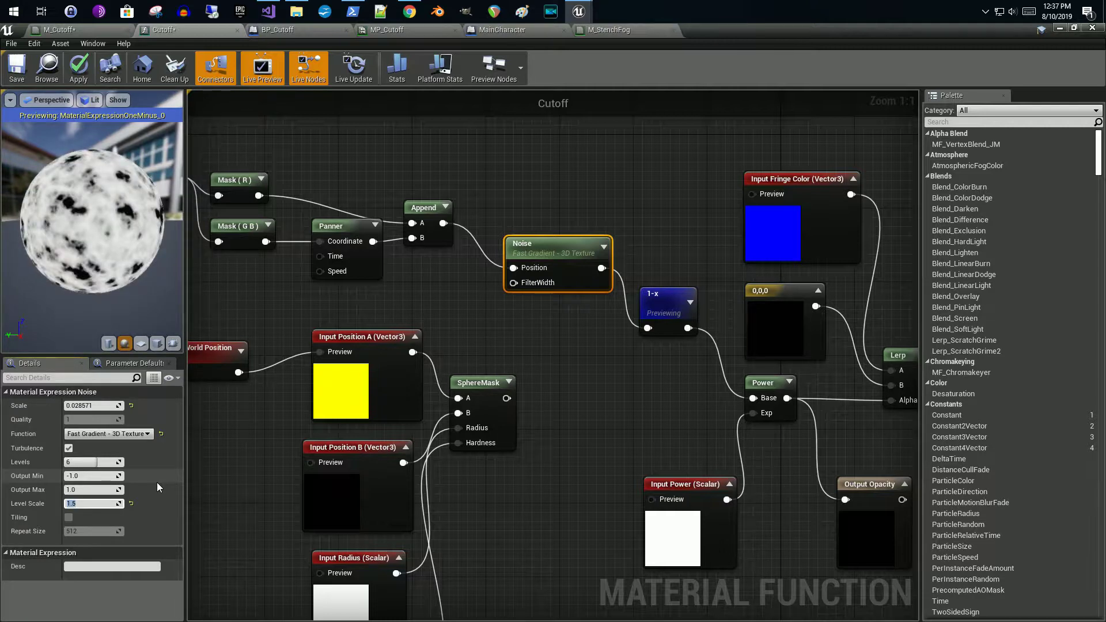
type("1")
key("Return")
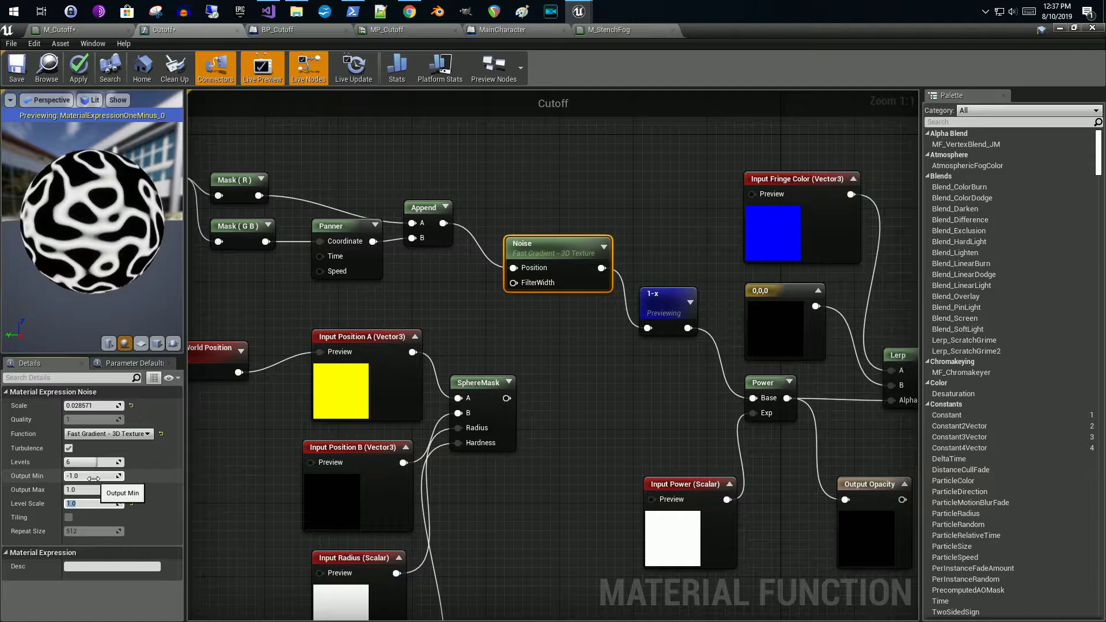
Set the Noise node's Output Min to 0 and preview the Noise node on the sphere
left_click(92, 478)
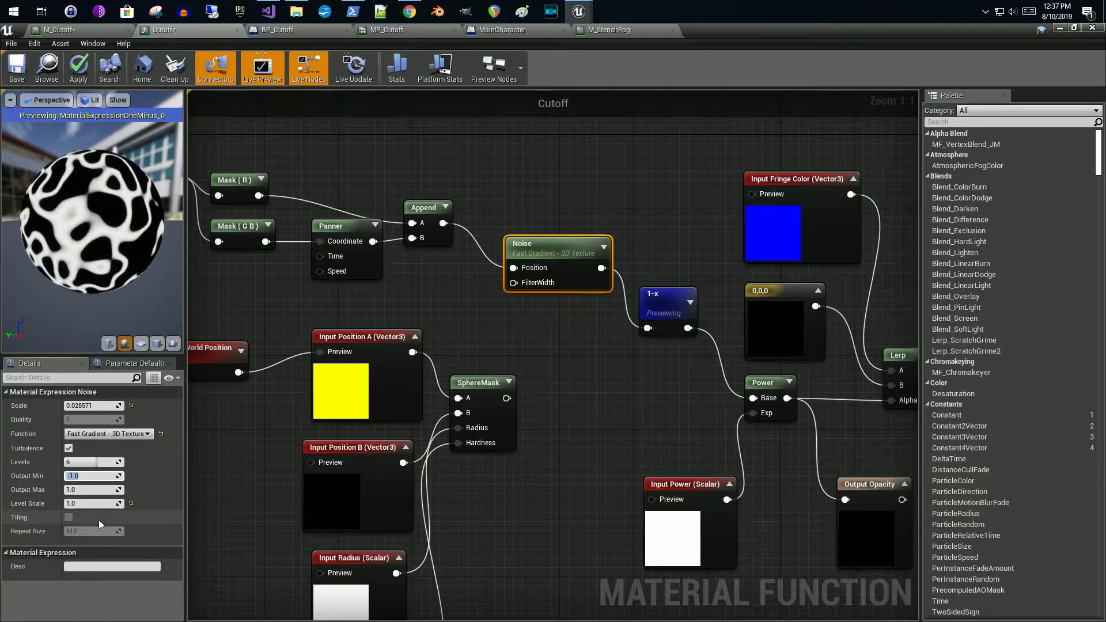
type("0")
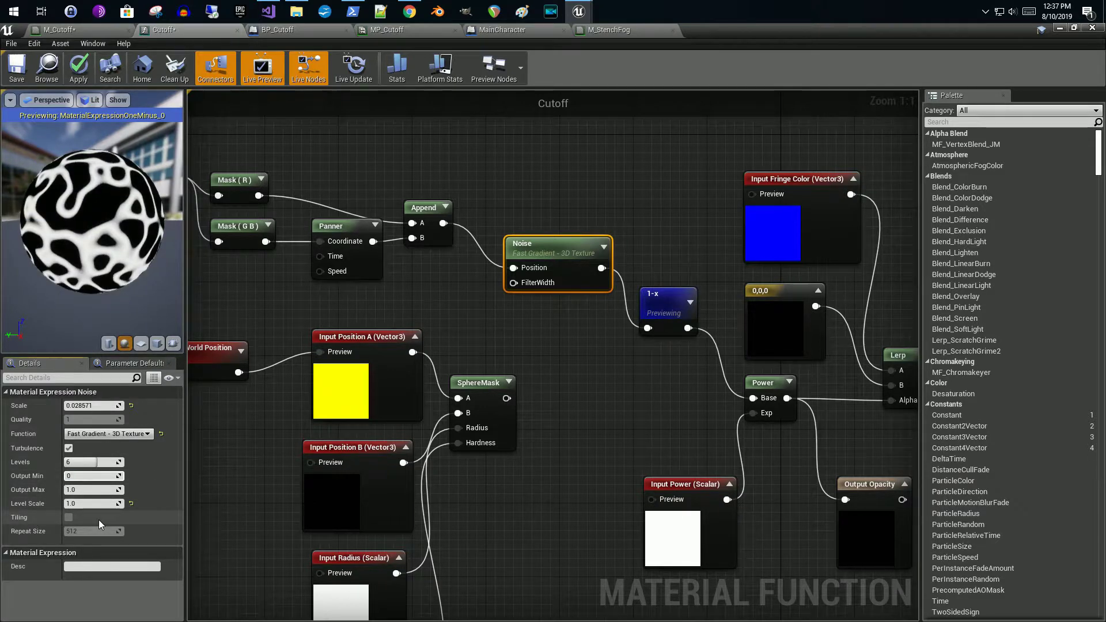
key("Return")
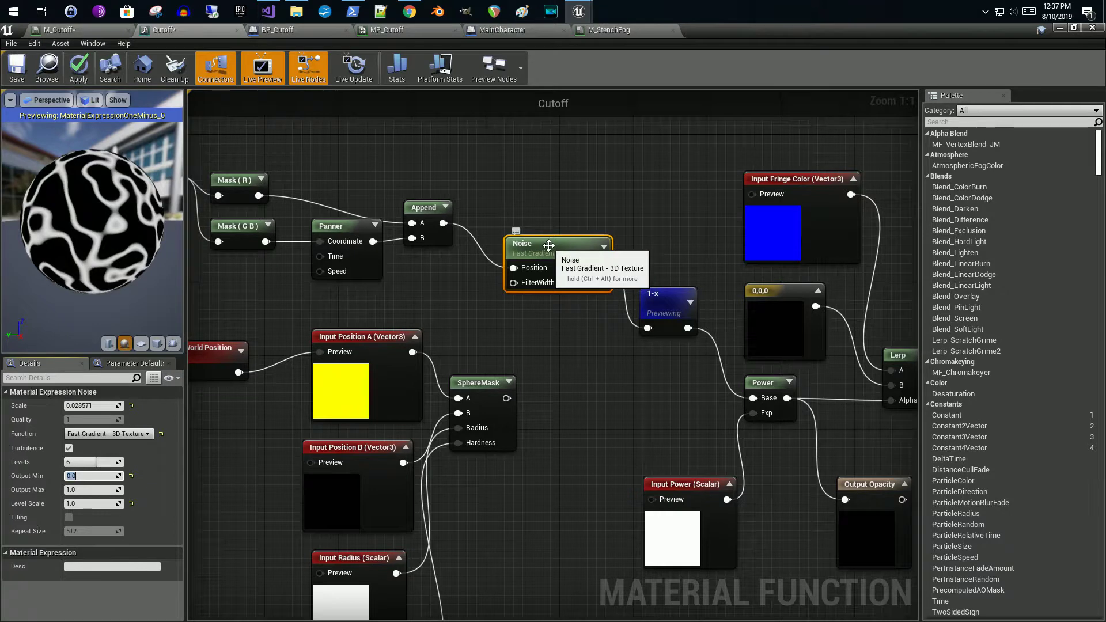
right_click(528, 241)
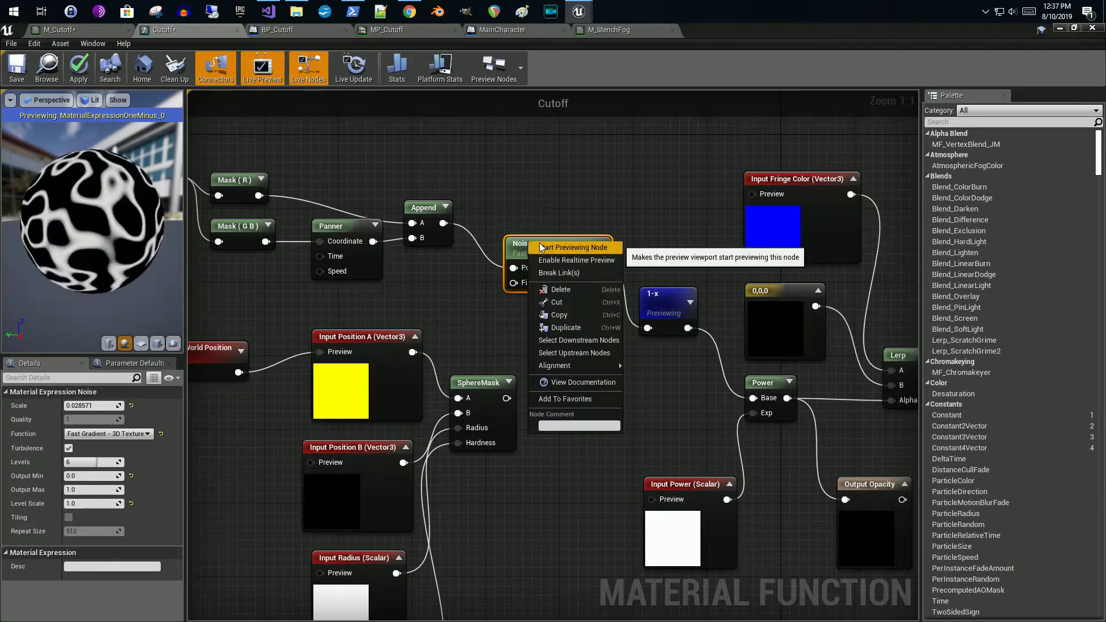
left_click(539, 244)
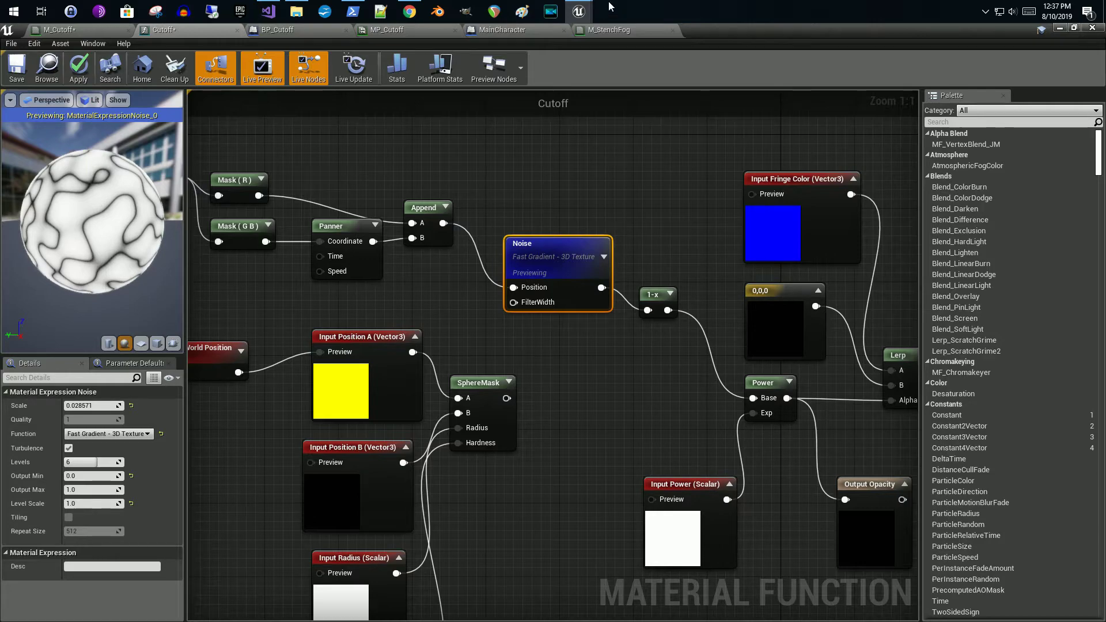
Un-maximize the material editor to reveal the red, white and blue spheres in the level
left_click_drag(728, 34, 528, 501)
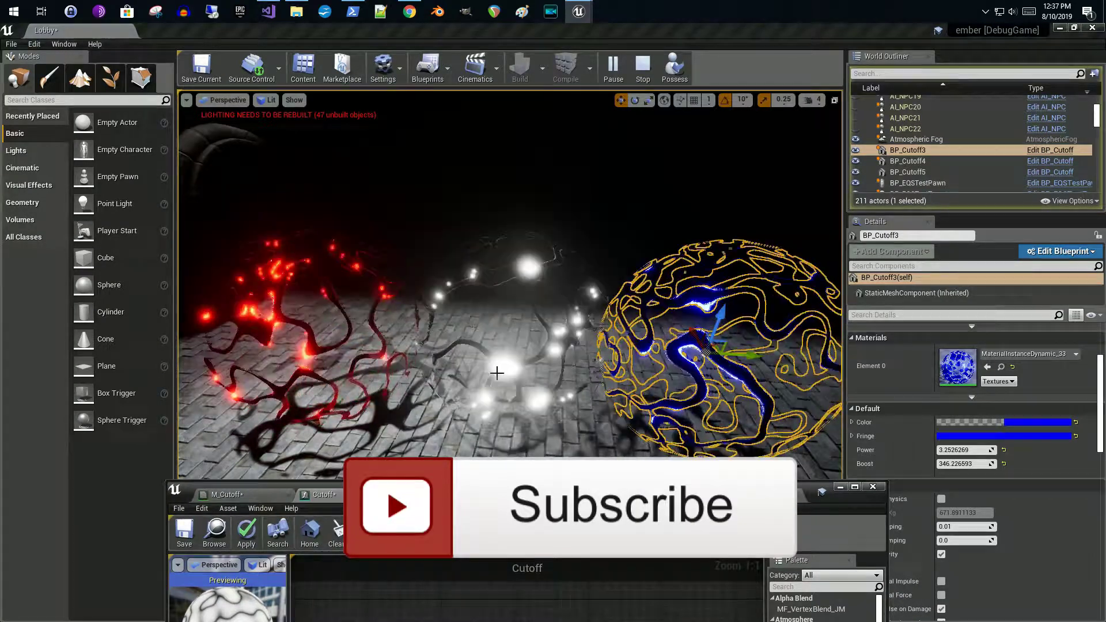